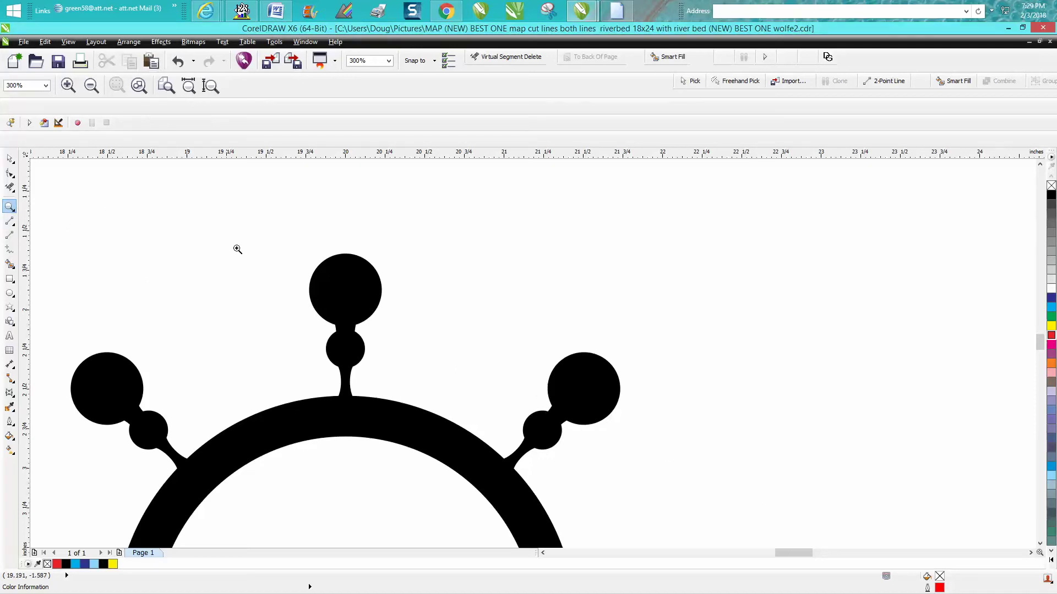
Step: Zoom in to inspect the wheel's top knob and the right compass's inner ring
left_click_drag(273, 246, 420, 432)
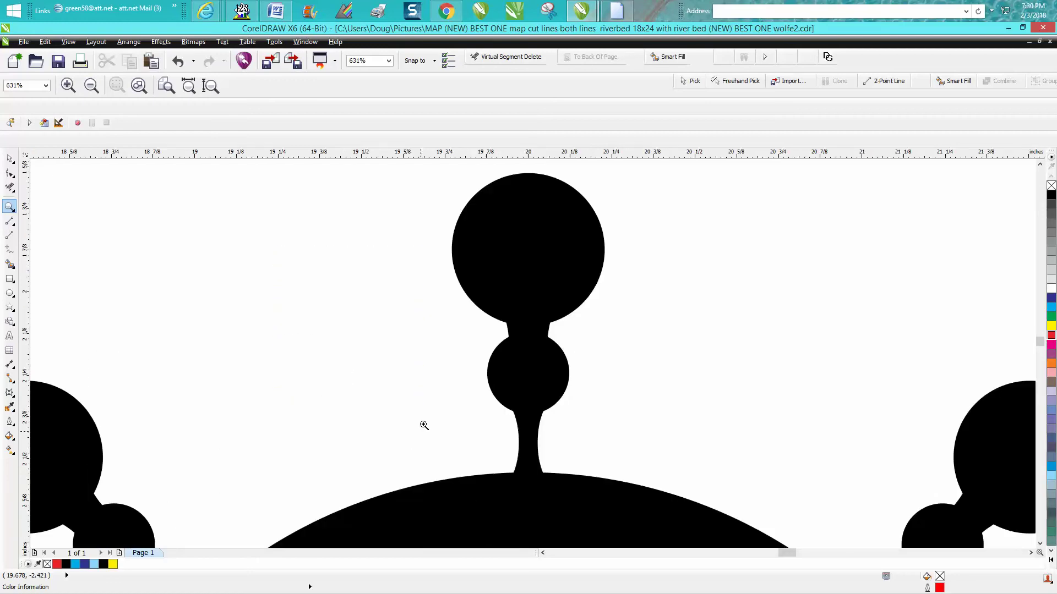
scroll(505, 352, "down", 6)
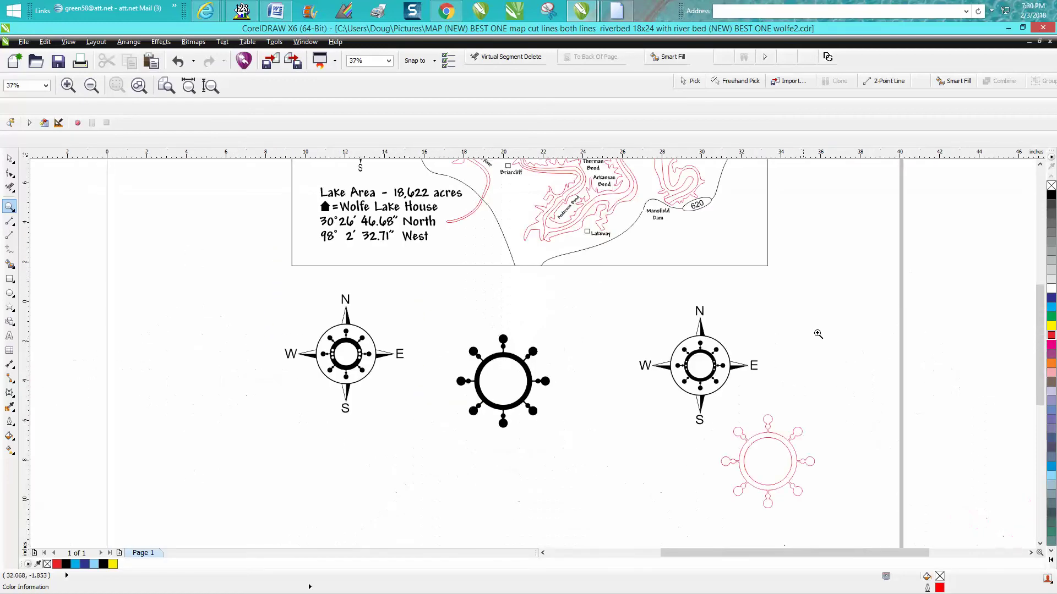
left_click_drag(687, 330, 724, 363)
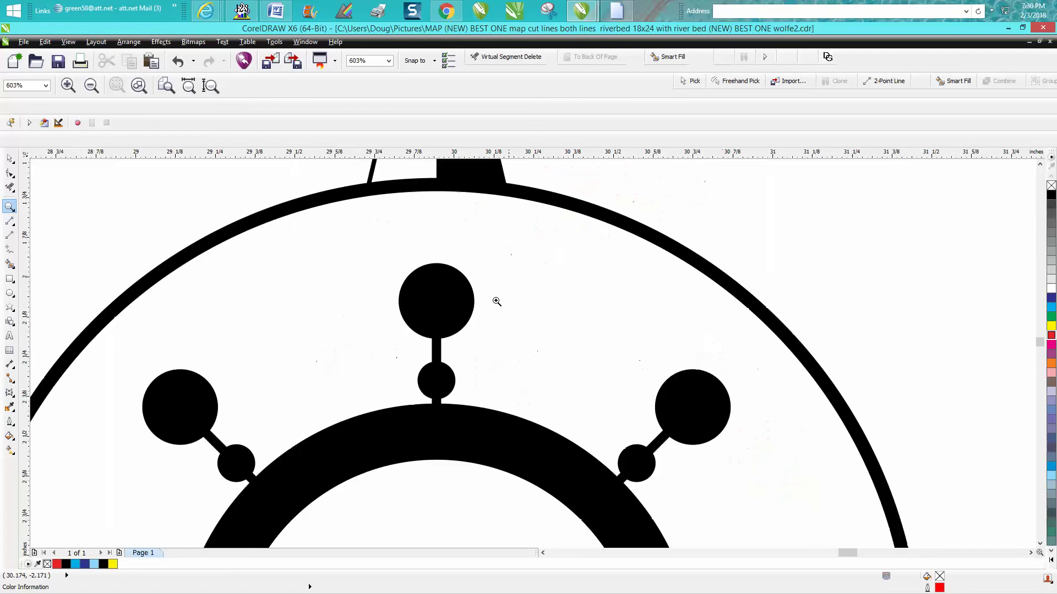
scroll(455, 337, "down", 4)
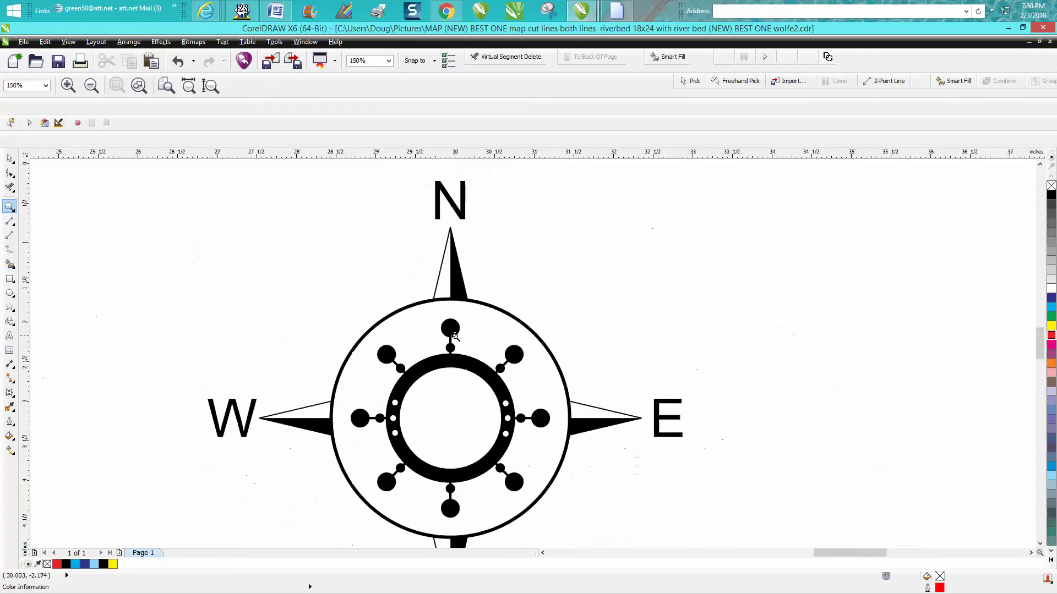
scroll(454, 334, "down", 1)
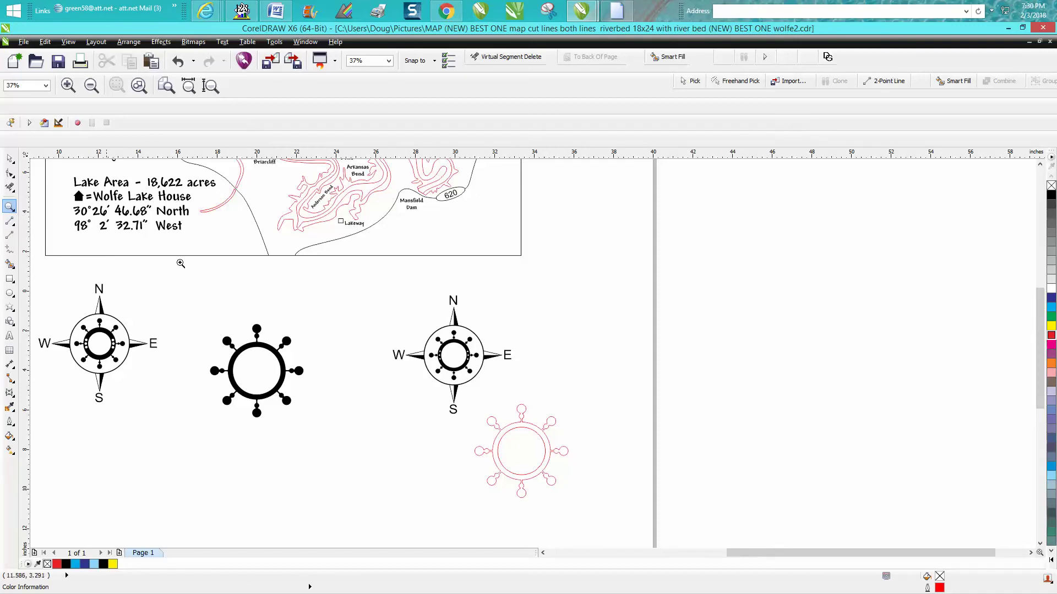
Step: Inspect the wheel's top spoke up close, then drag the black wheel up and right
left_click_drag(233, 310, 288, 356)
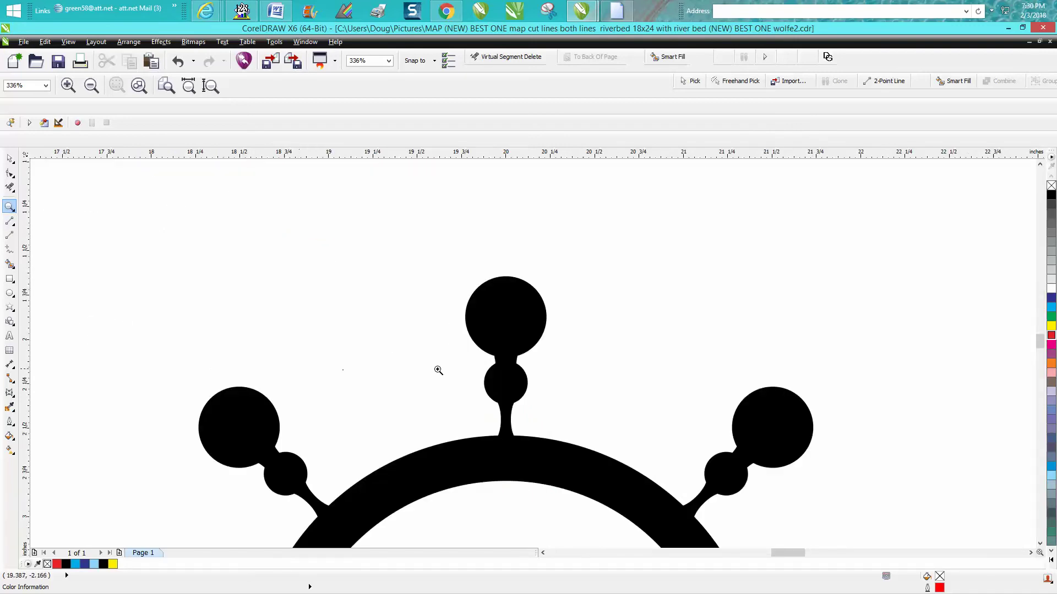
left_click_drag(455, 272, 602, 475)
right_click(505, 343)
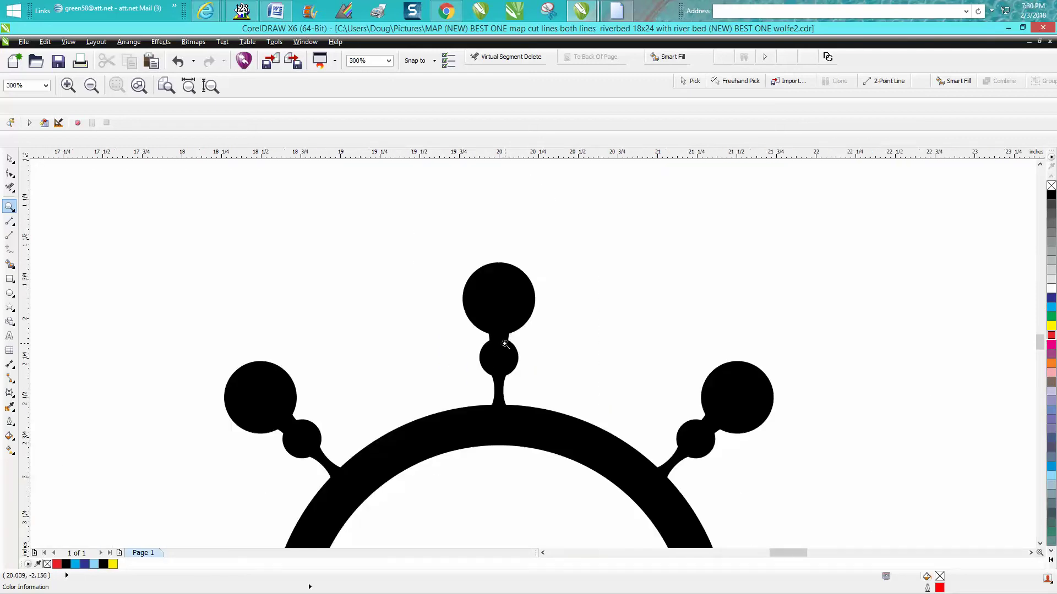
right_click(507, 344)
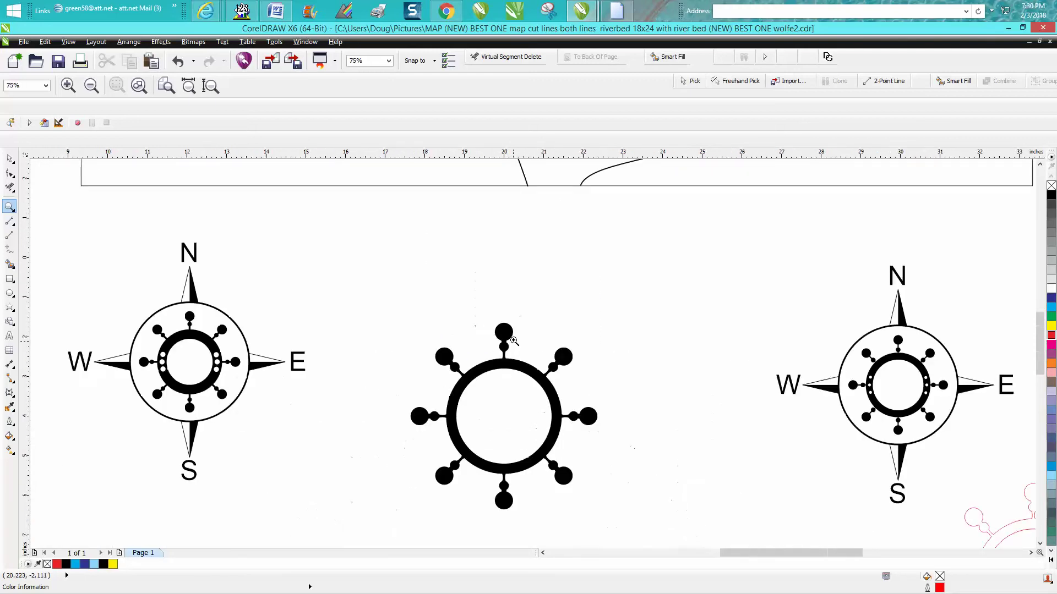
left_click(9, 159)
left_click_drag(505, 417, 675, 316)
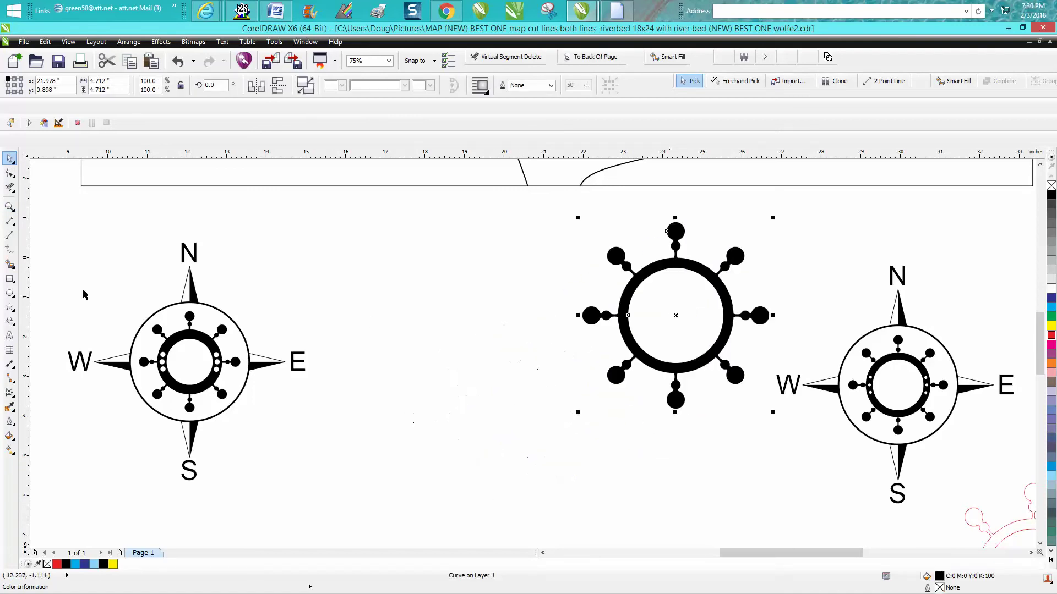
Step: Draw a small circle in the empty page area and zoom in on it
left_click(10, 294)
left_click_drag(493, 308, 503, 432)
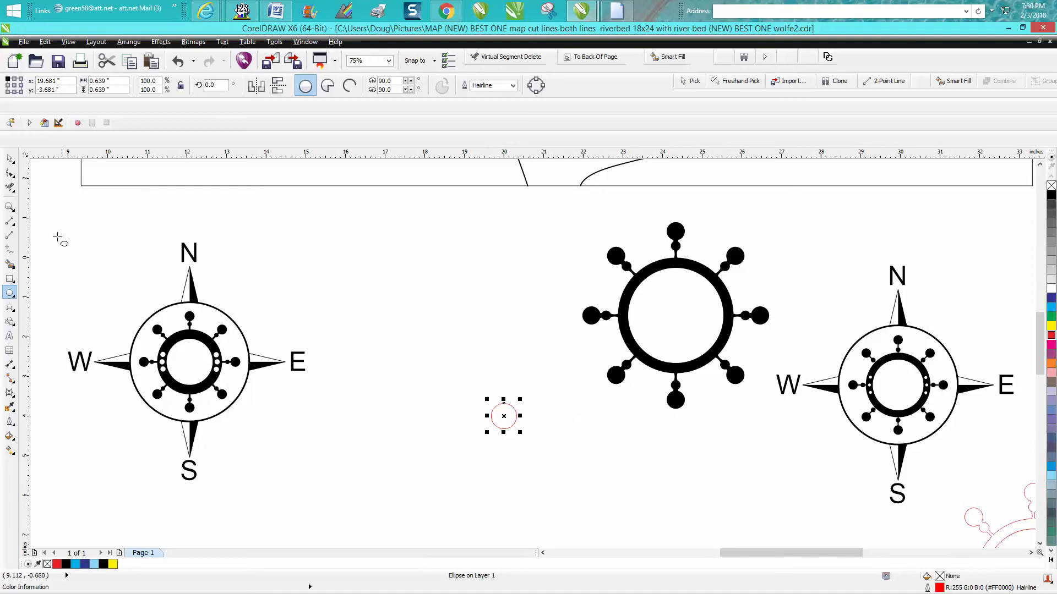
left_click(9, 207)
left_click(495, 414)
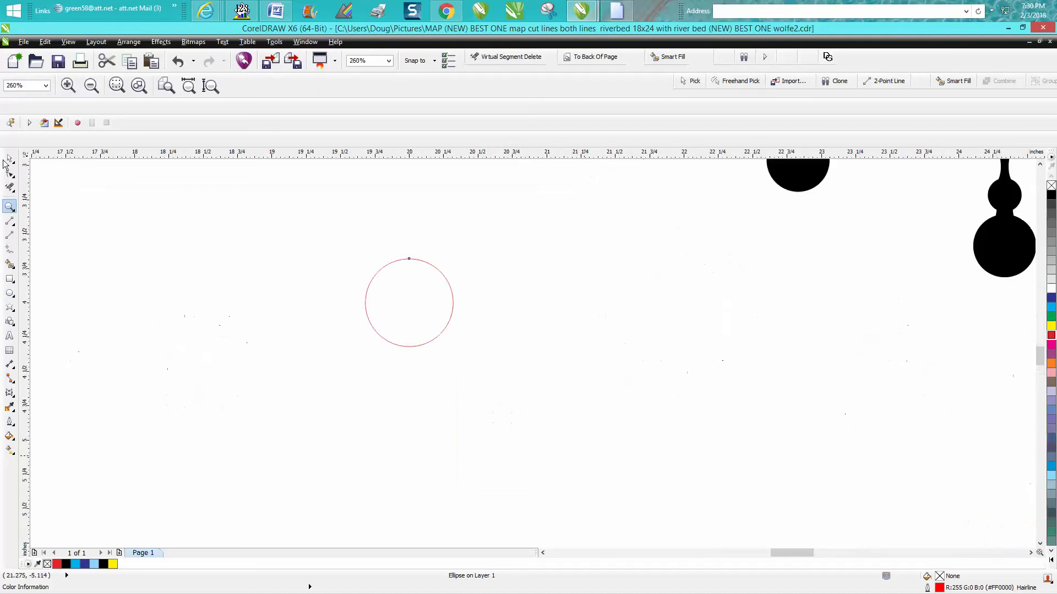
Step: Make a centred 51.9% copy of the circle and move it directly below the original
key("space")
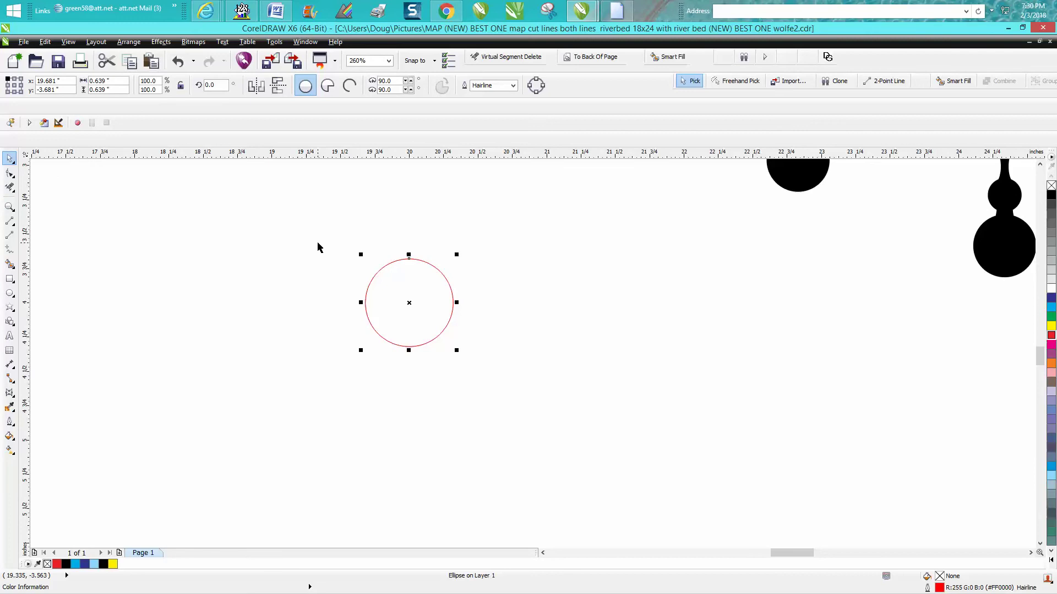
left_click_drag(456, 253, 434, 297)
key("shift")
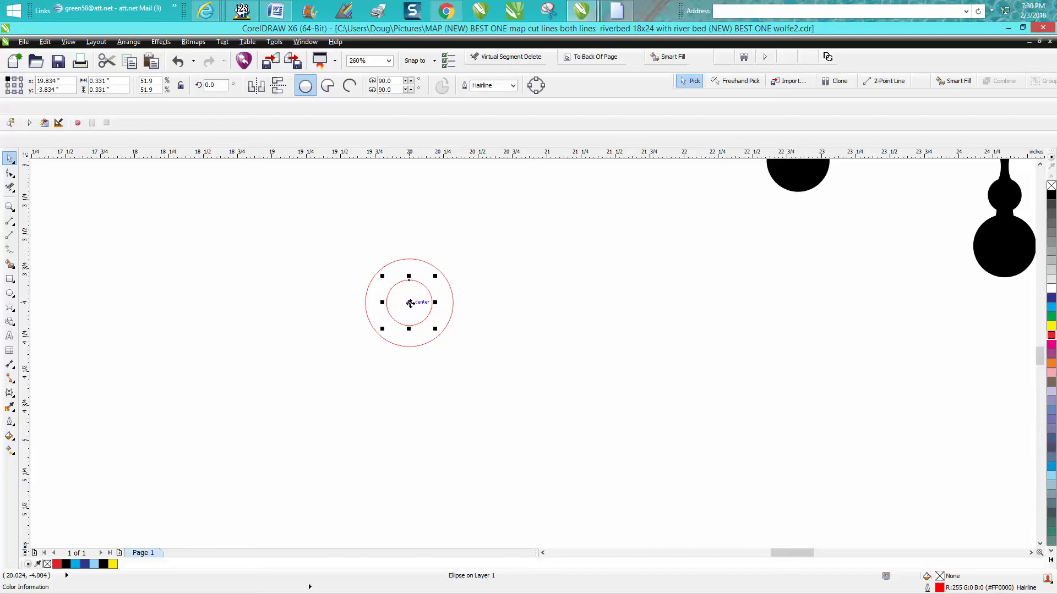
left_click_drag(411, 303, 410, 376)
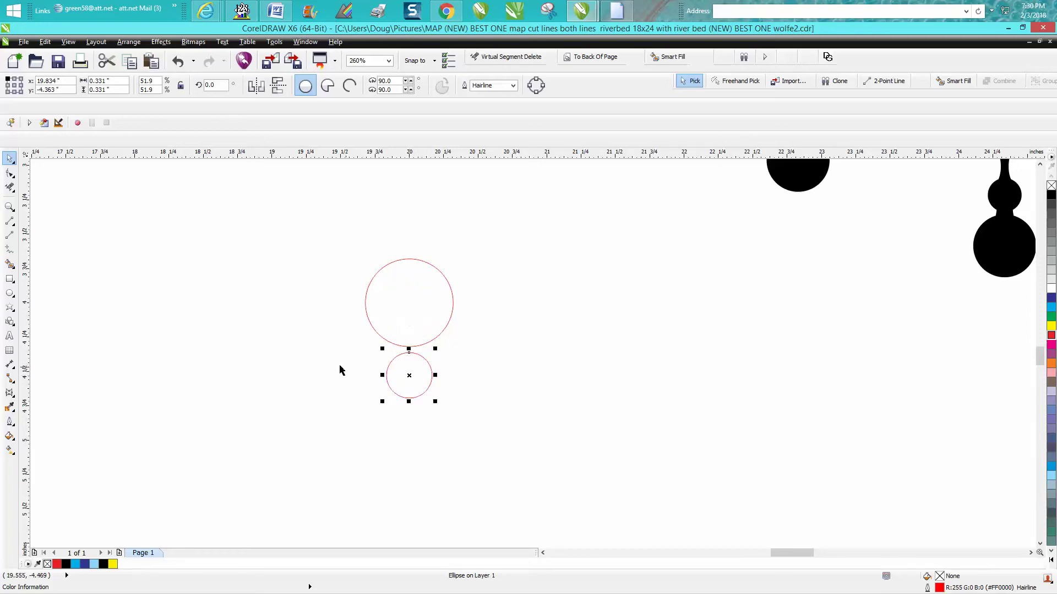
left_click(10, 295)
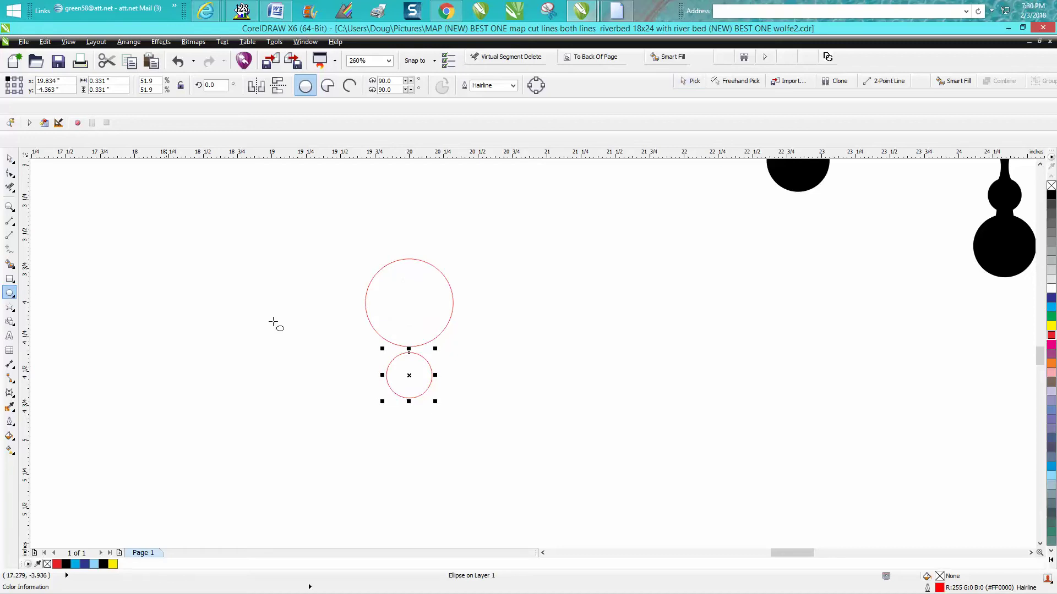
Step: Draw a tall oval, place it between the circles, and copy it below the small circle
left_click_drag(318, 311, 295, 360)
left_click(11, 159)
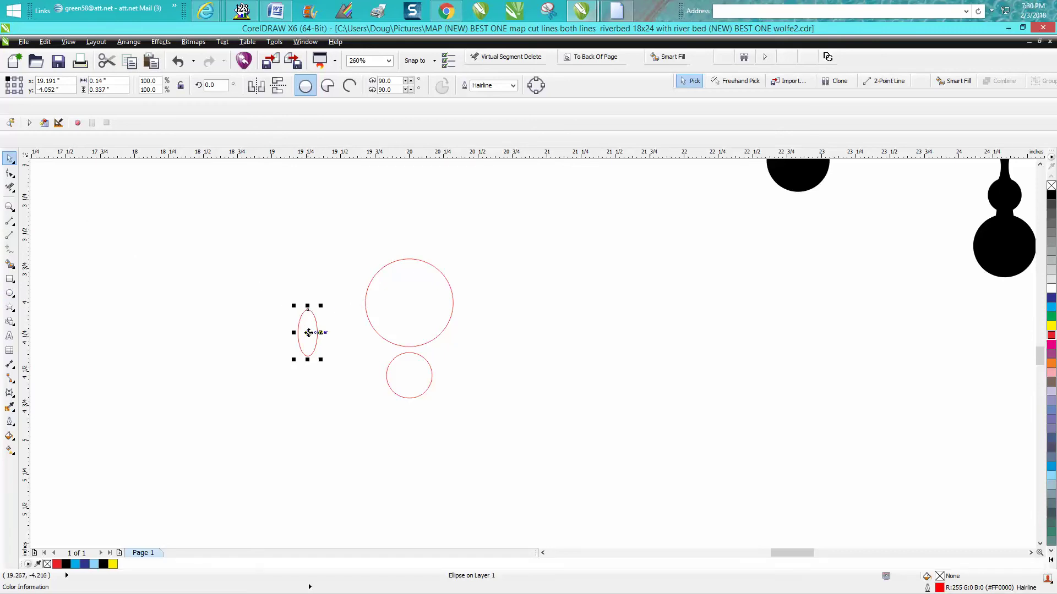
left_click_drag(309, 332, 387, 352)
left_click_drag(387, 353, 388, 353)
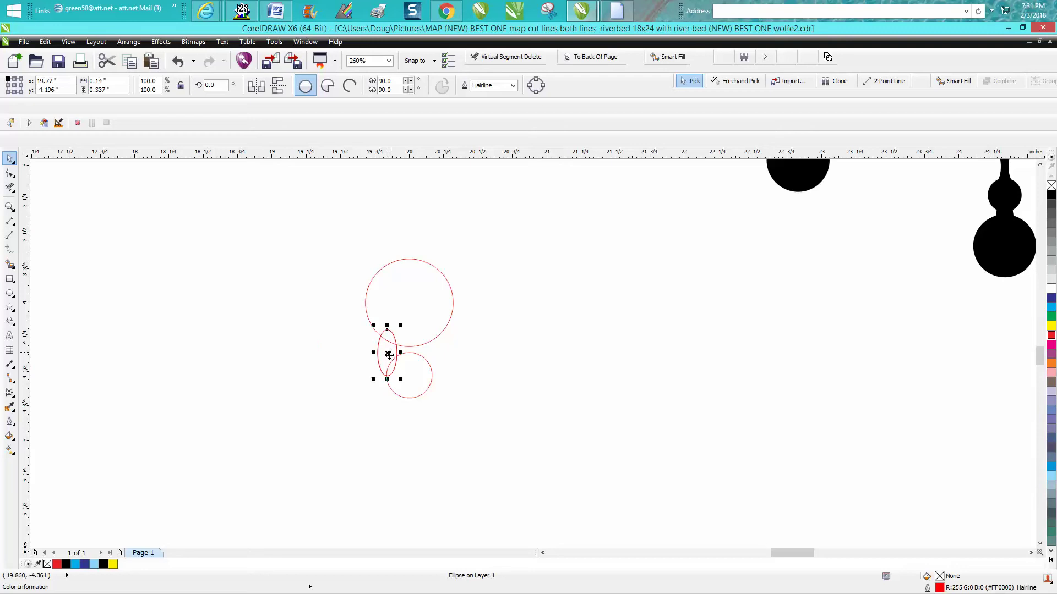
left_click_drag(388, 355, 395, 413)
Step: Group the two tall ovals and make a horizontally mirrored copy of the pair
left_click(355, 350)
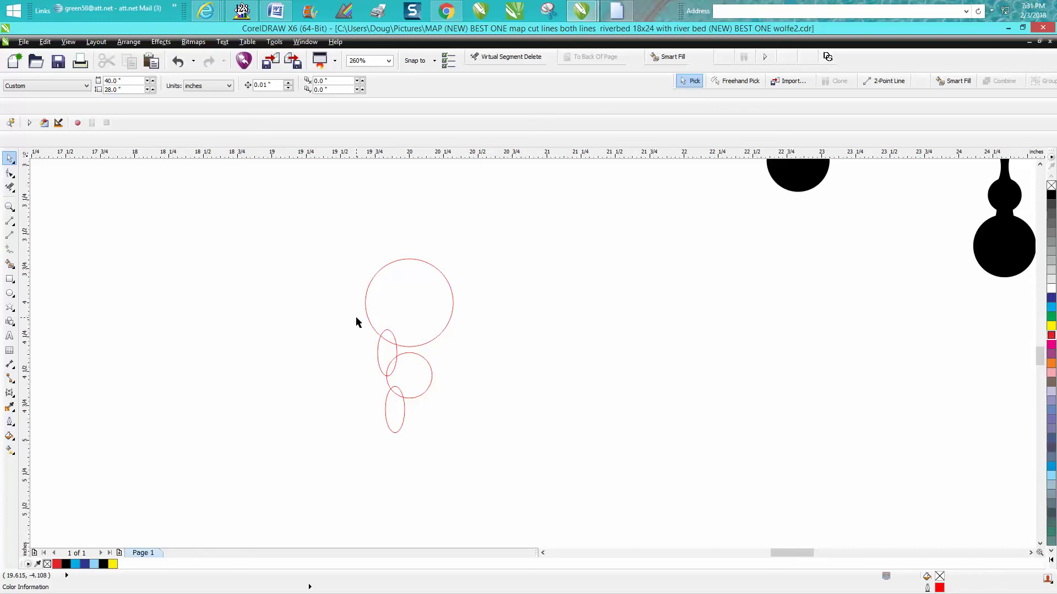
left_click_drag(357, 318, 413, 446)
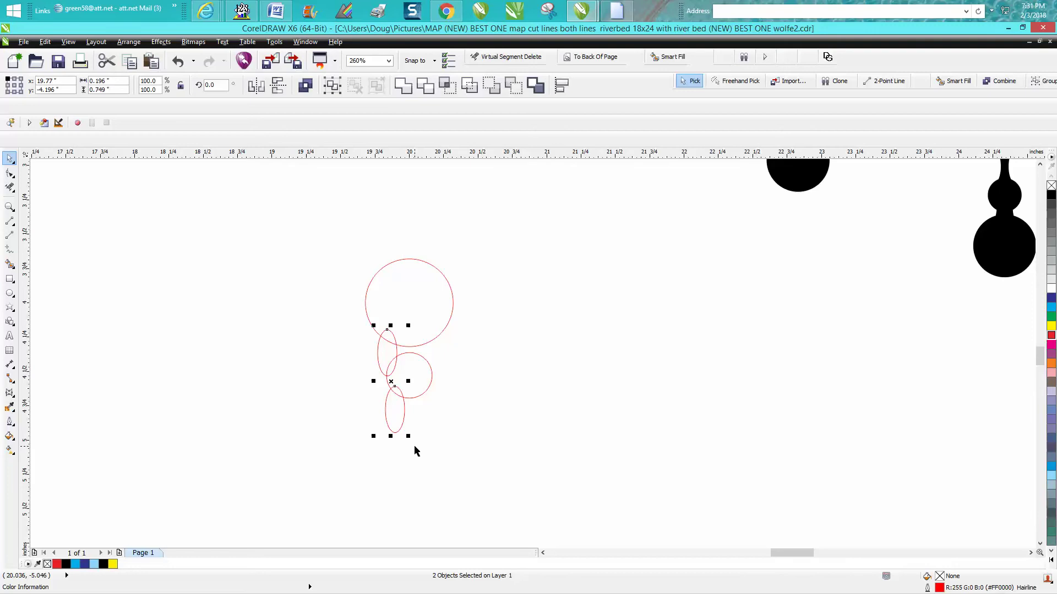
key("ctrl+g")
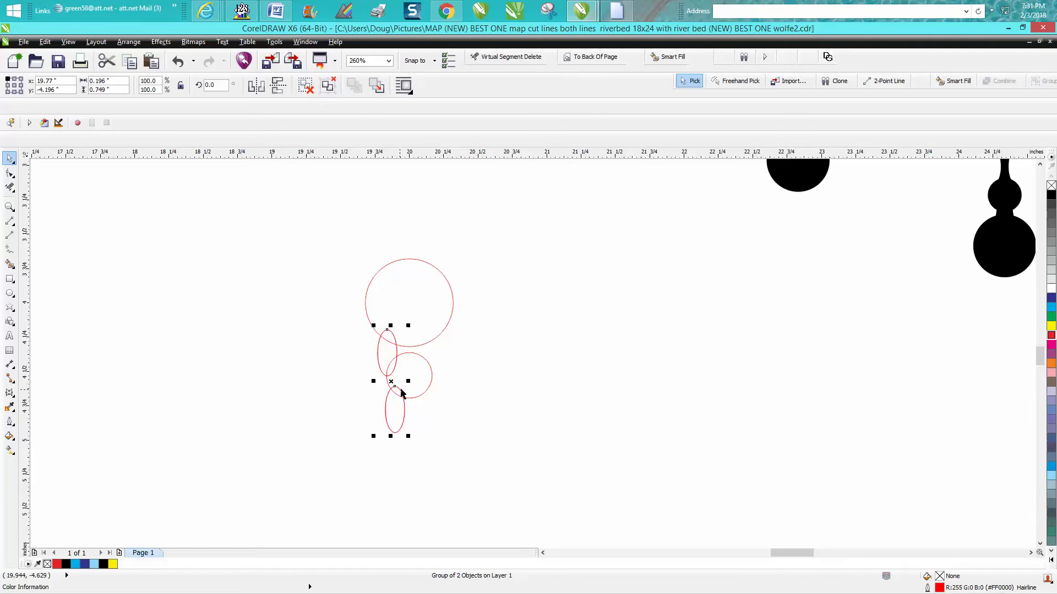
left_click(260, 89)
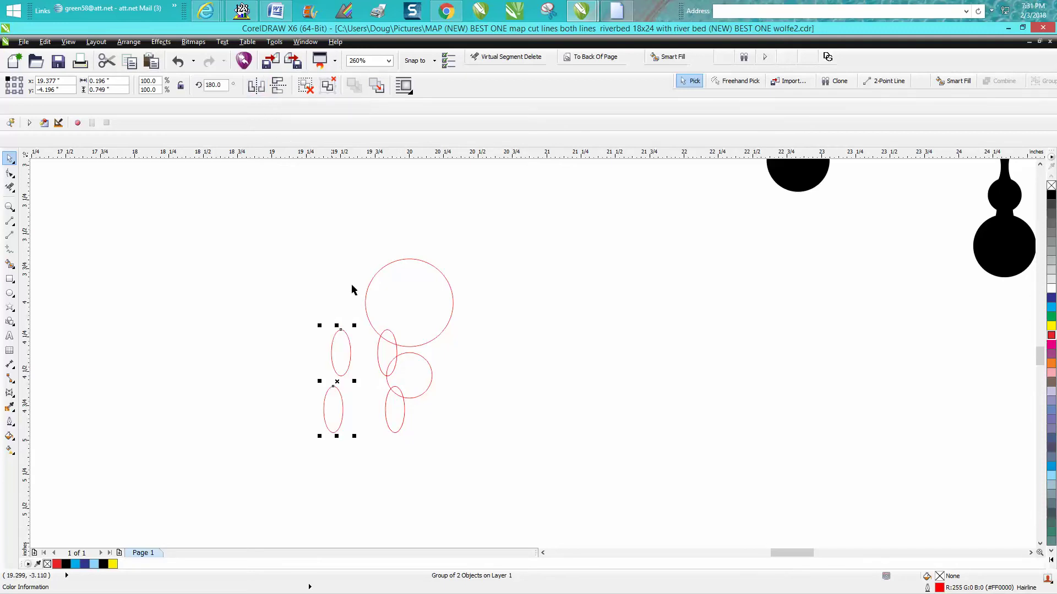
Step: Set the nudge distance to 1 inch
left_click(357, 388)
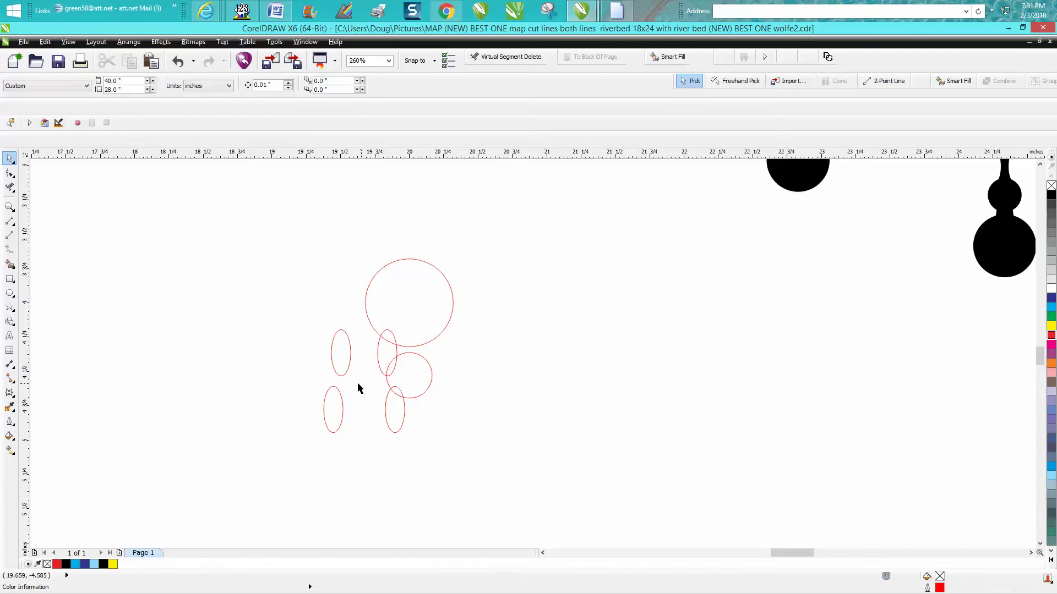
left_click(341, 377)
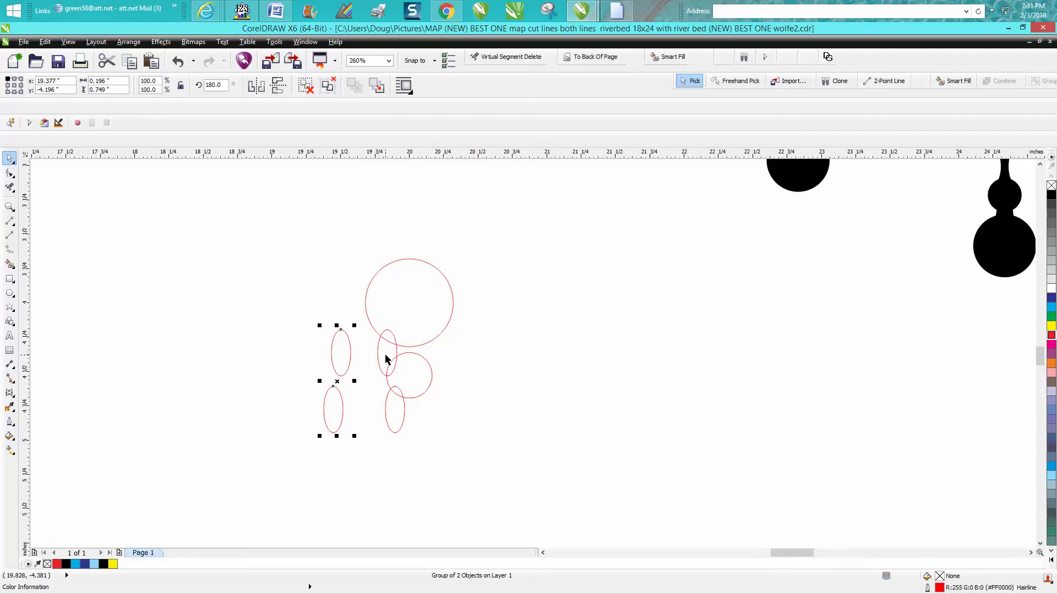
left_click(331, 239)
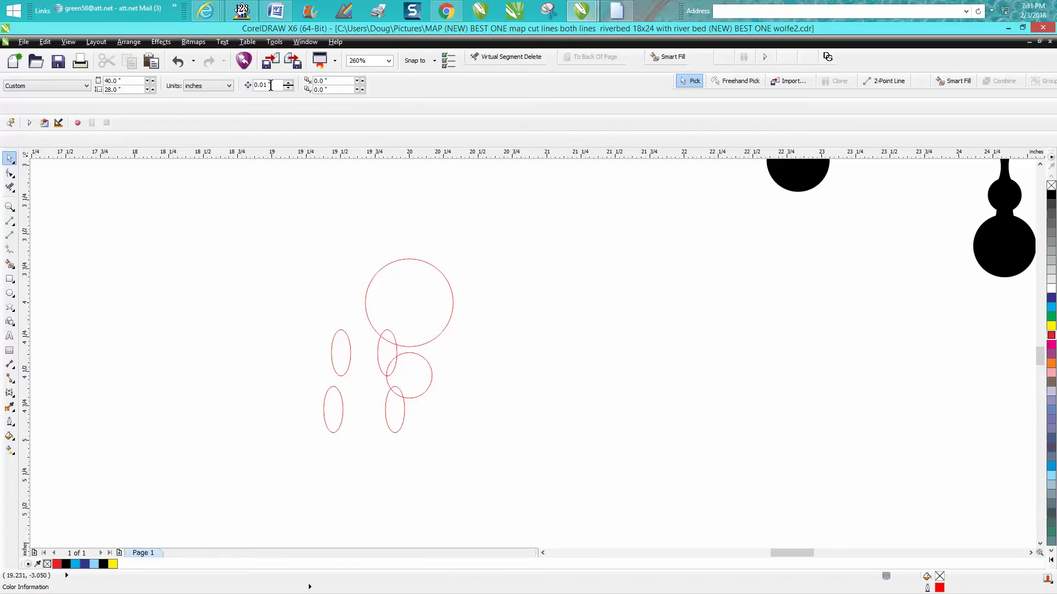
double_click(270, 85)
type("1")
Step: Nudge each oval pair 1 inch to the left
left_click(346, 346)
key("Left")
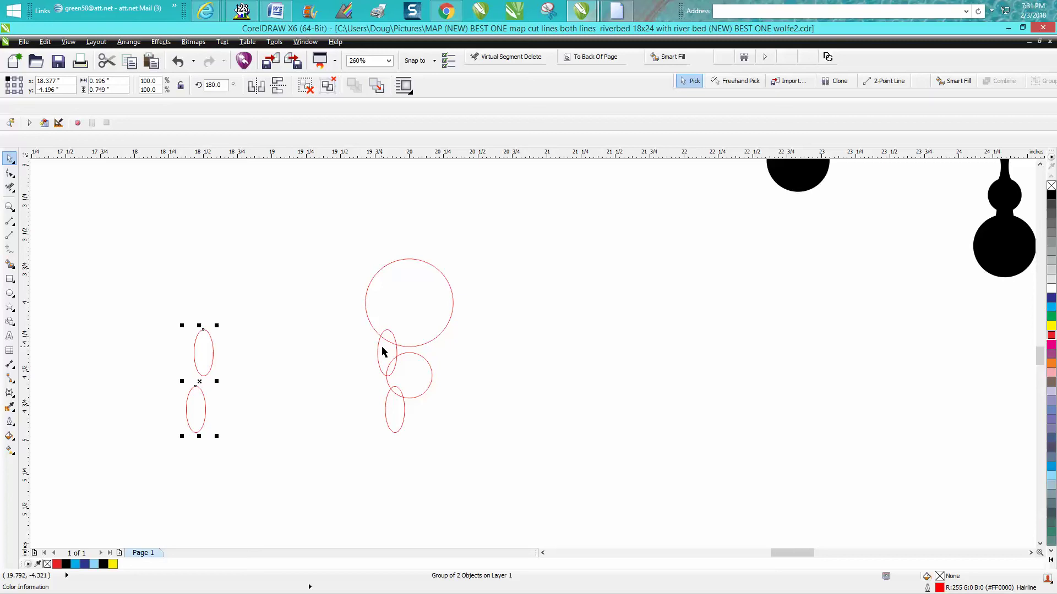
left_click(384, 353)
left_click(378, 353)
key("Left")
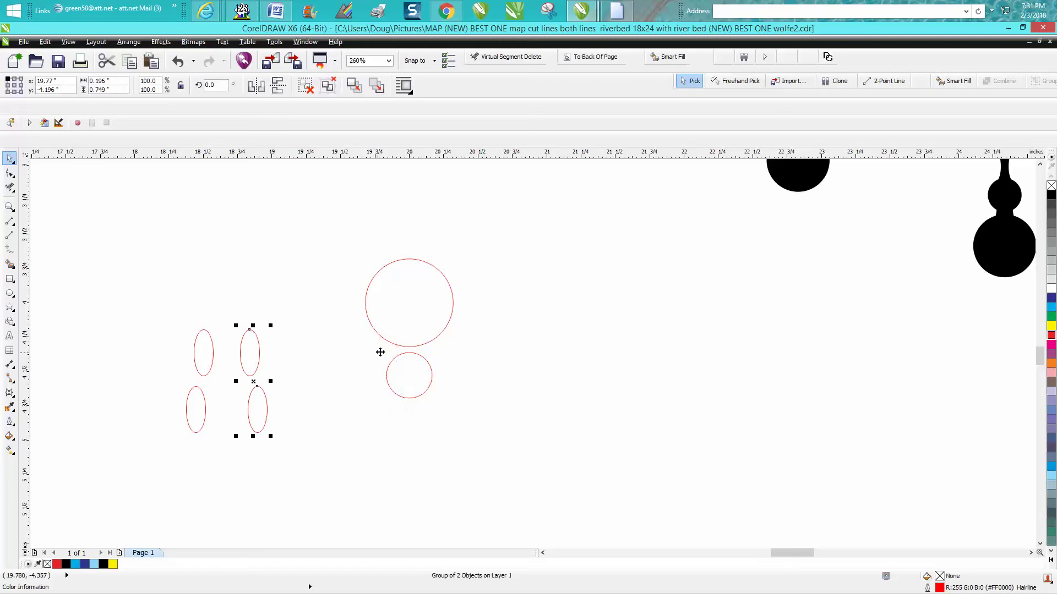
Step: Lock the two circles in place with Arrange > Lock Object
left_click_drag(338, 218, 507, 434)
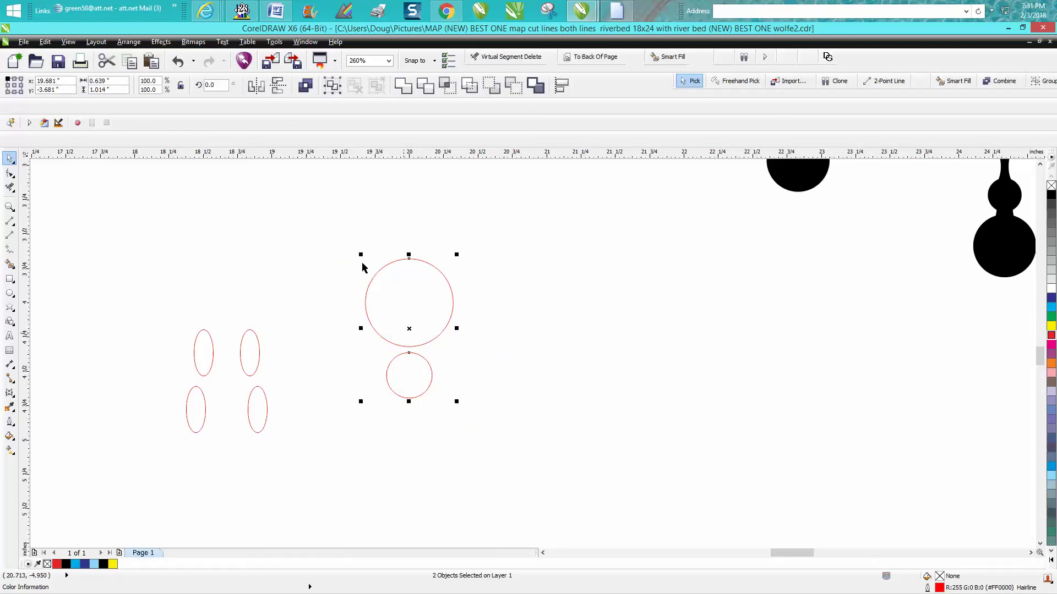
left_click(132, 42)
left_click(157, 180)
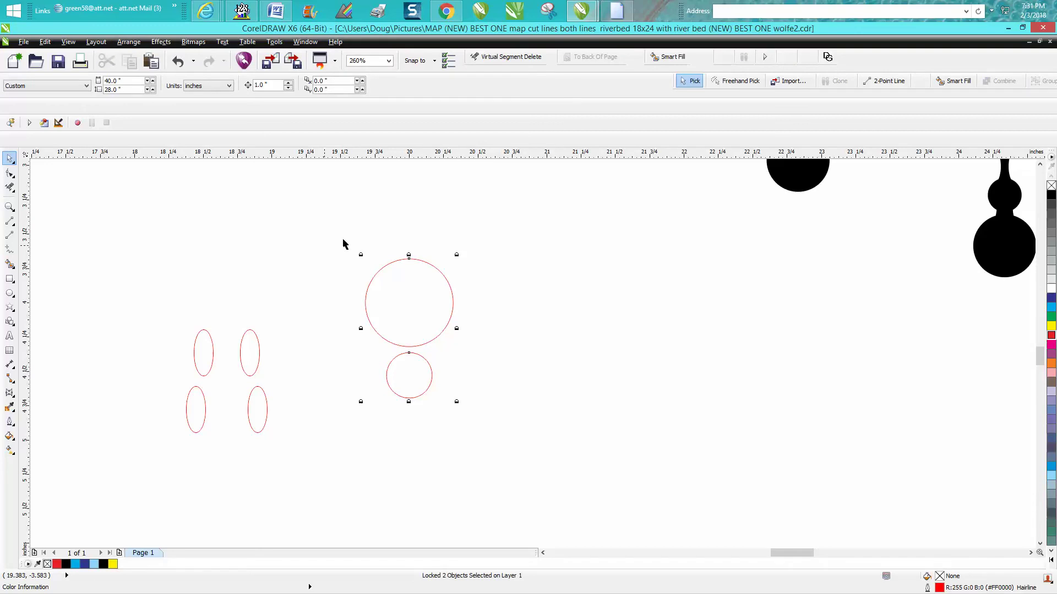
Step: Centre the right ellipse pair on the big circle and drag it down into place
left_click(260, 358)
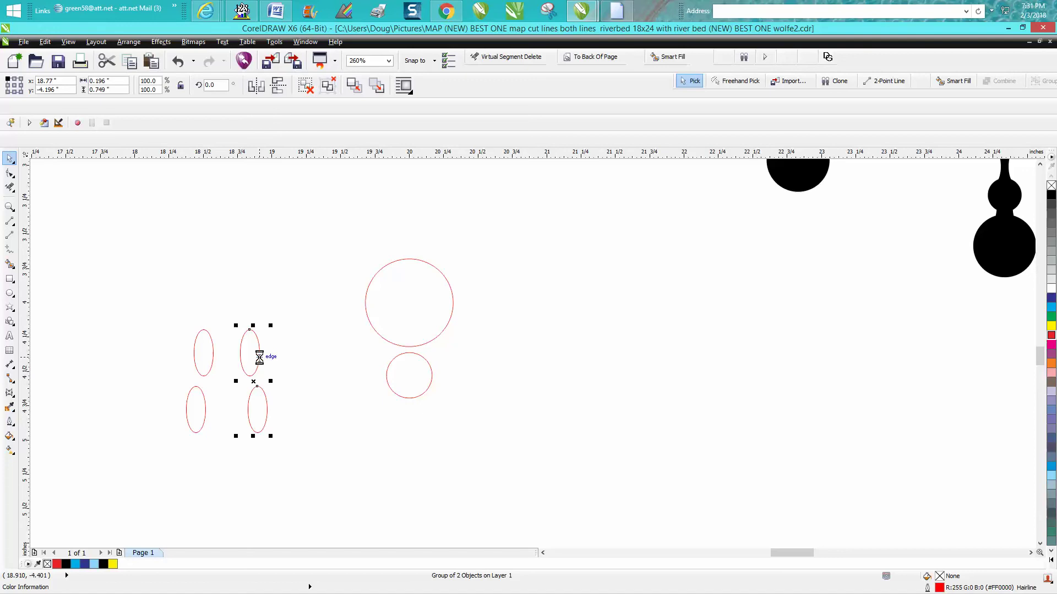
key("ctrl+z")
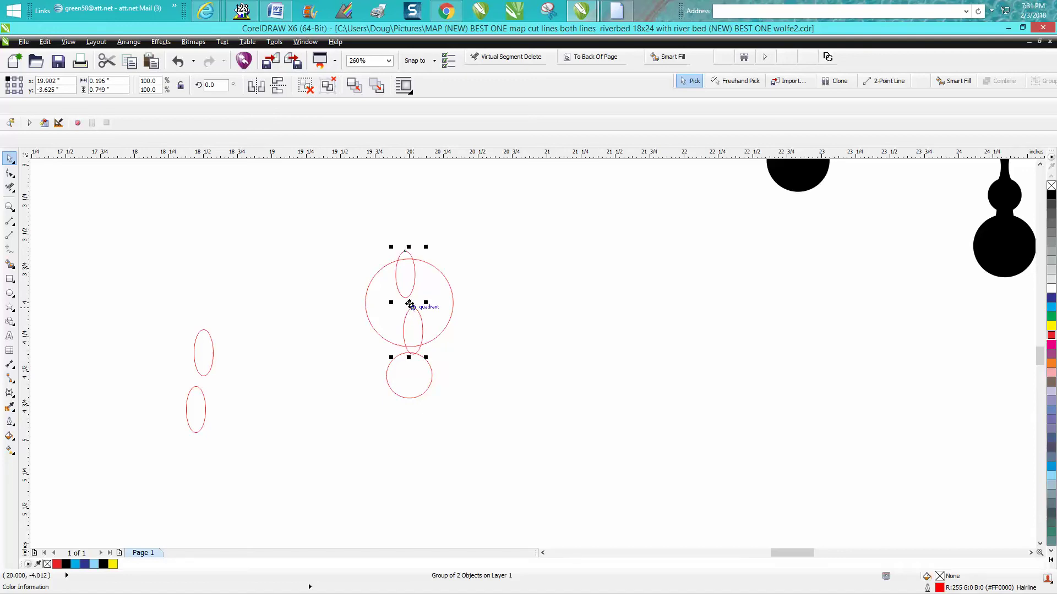
left_click_drag(409, 304, 426, 379)
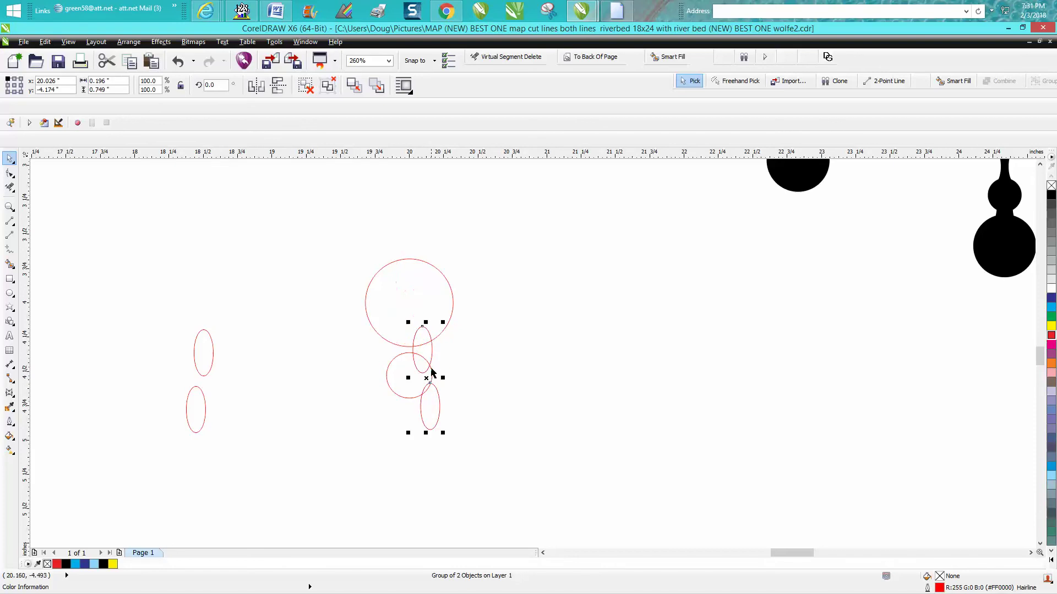
Step: Move the left ellipse pair over the big circle and down into place, then zoom in
left_click(210, 368)
left_click_drag(202, 380, 412, 301)
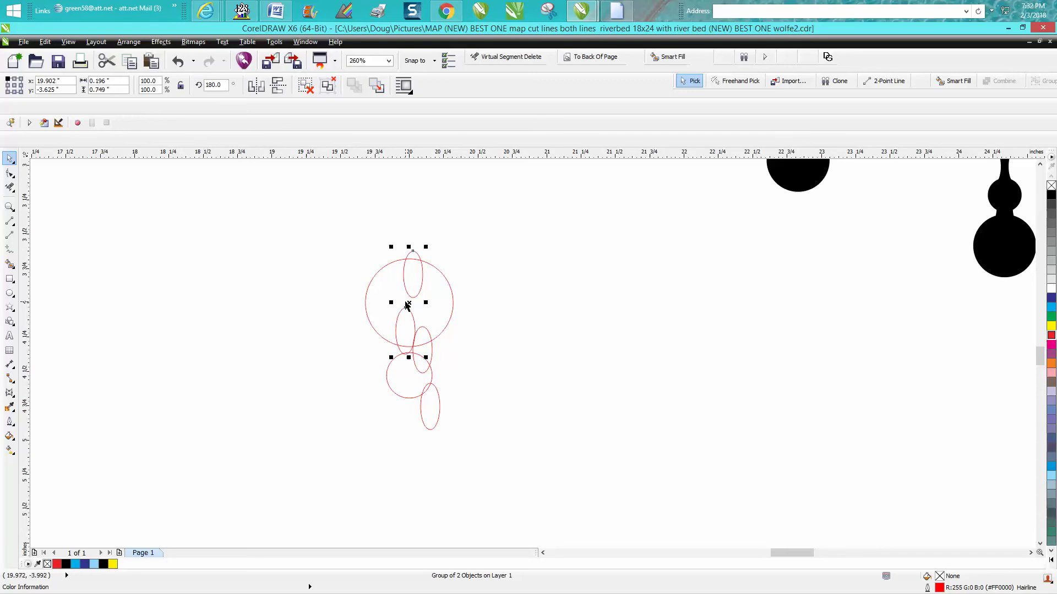
left_click_drag(407, 312, 393, 380)
left_click(11, 208)
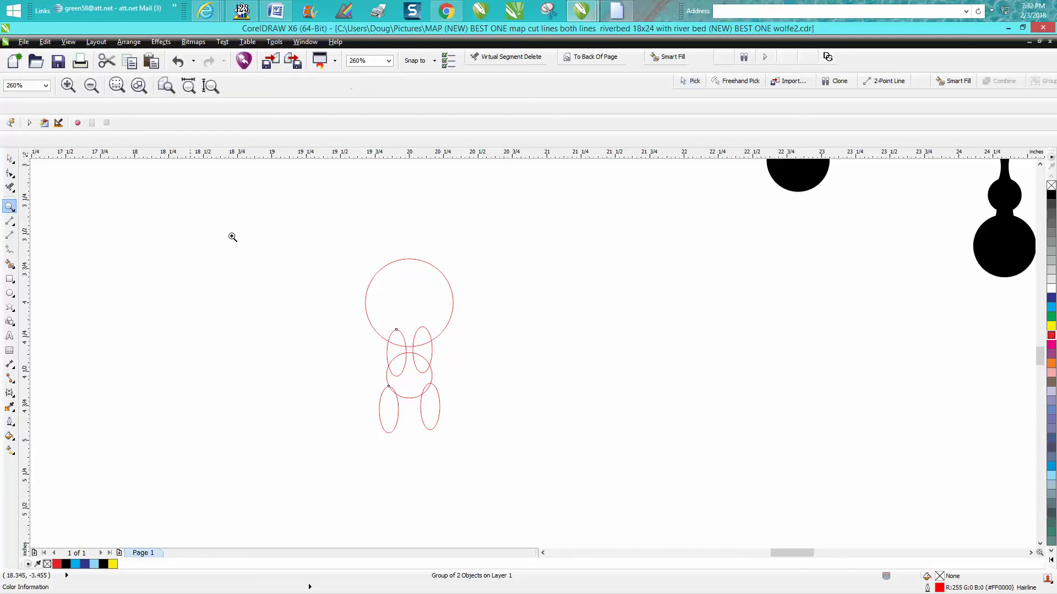
left_click_drag(278, 222, 560, 478)
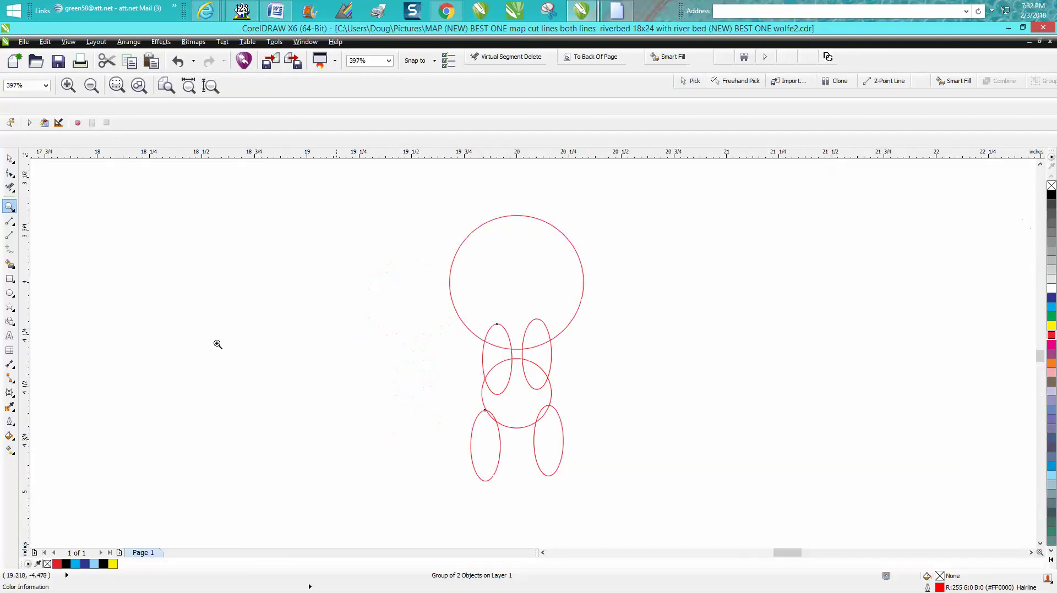
left_click(9, 159)
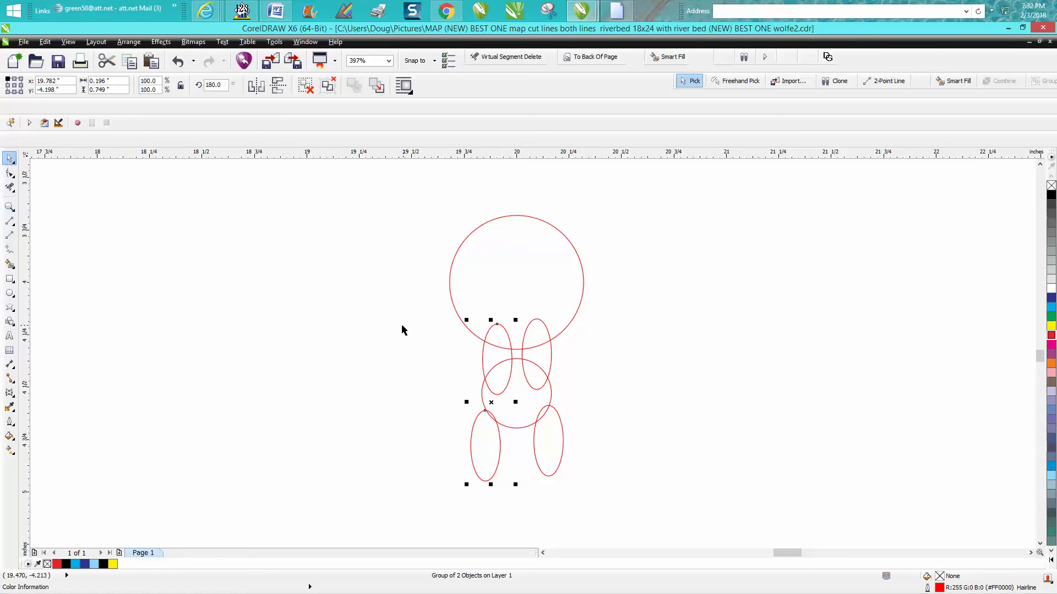
Step: Select all four ellipses, nudge them up, group them, and centre them on the big circle
left_click_drag(390, 304, 615, 496)
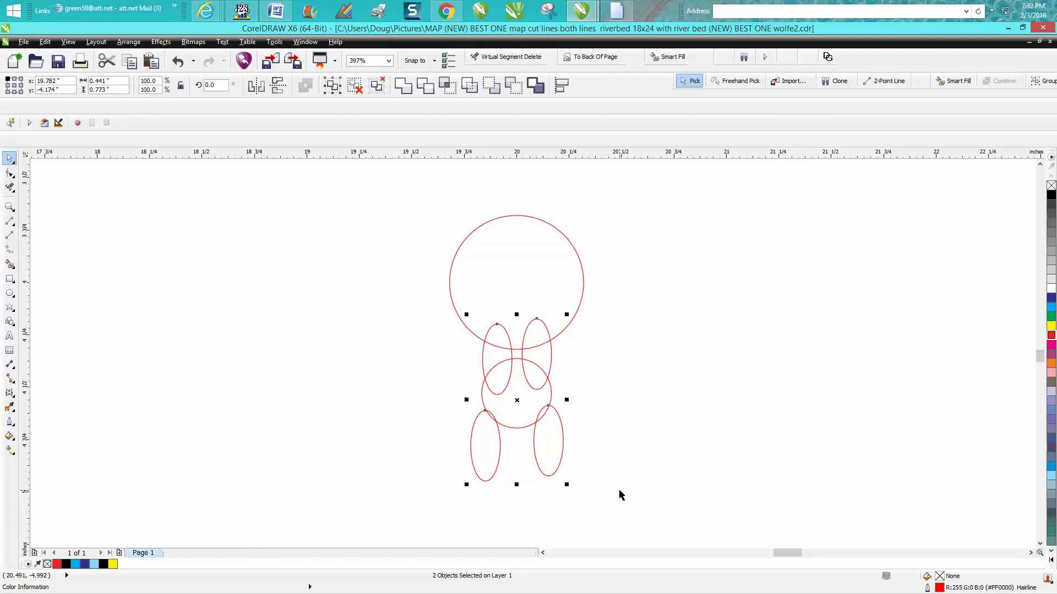
key("Up")
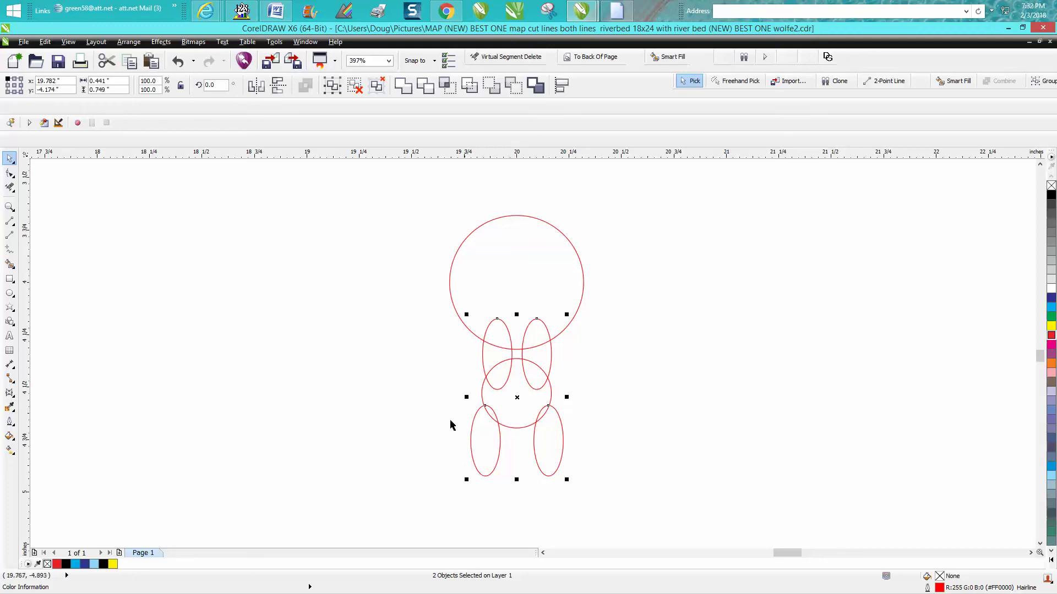
left_click_drag(431, 301, 620, 494)
key("ctrl+g")
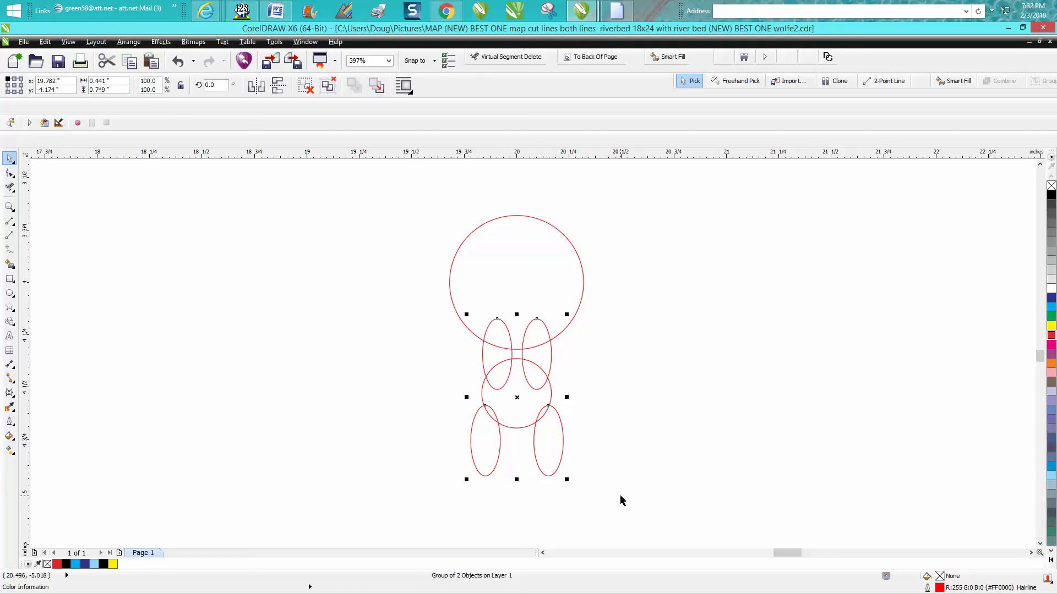
key("e")
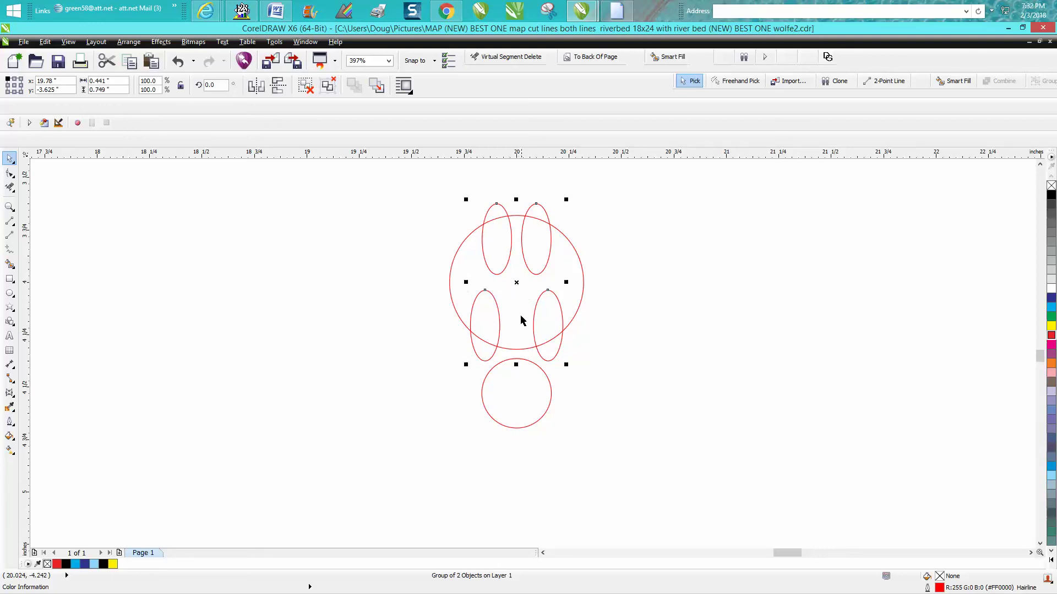
Step: Re-centre the ellipse group, drag it down beneath the big circle, and zoom in on the figure
left_click_drag(516, 282, 518, 398)
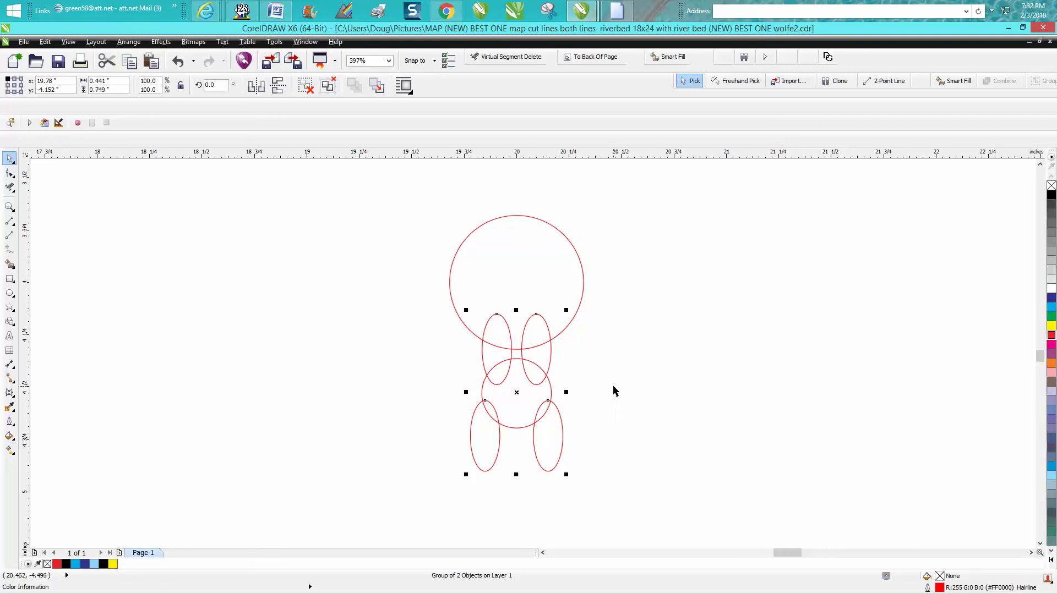
left_click(276, 88)
scroll(597, 212, "down", 1)
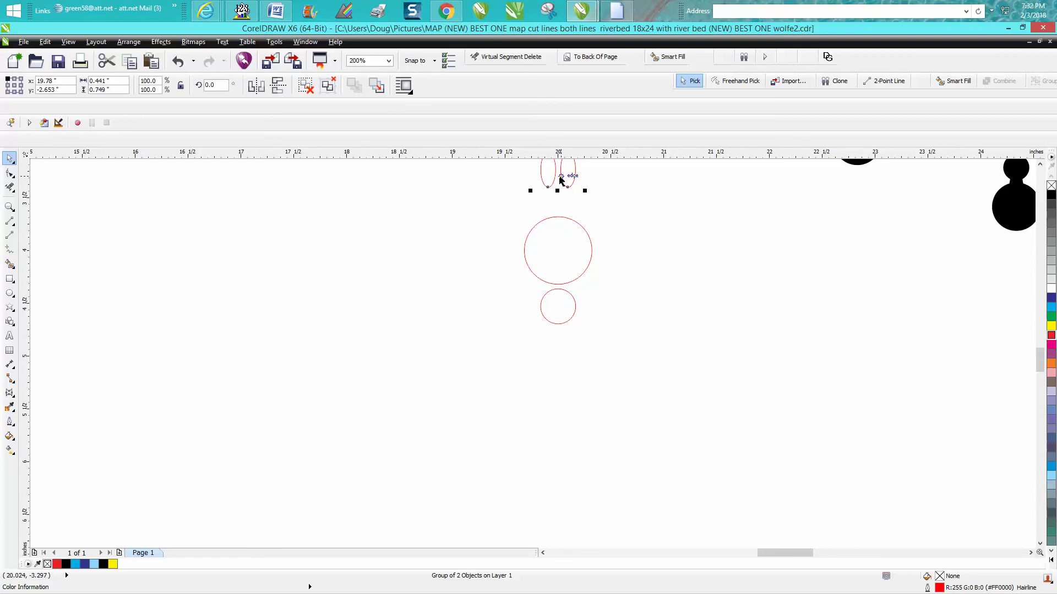
left_click_drag(560, 178, 560, 280)
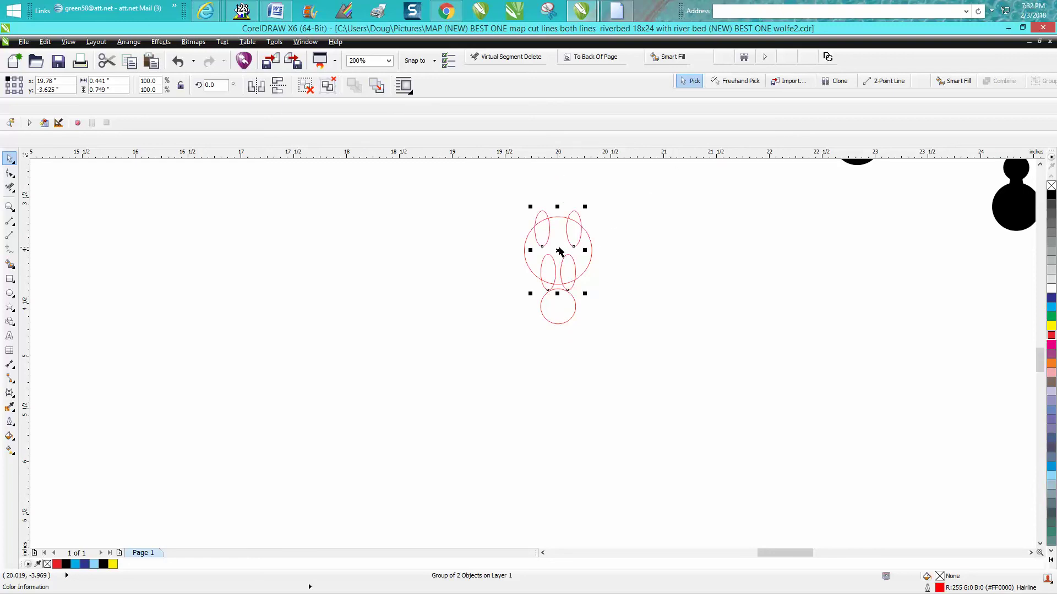
left_click_drag(558, 249, 565, 308)
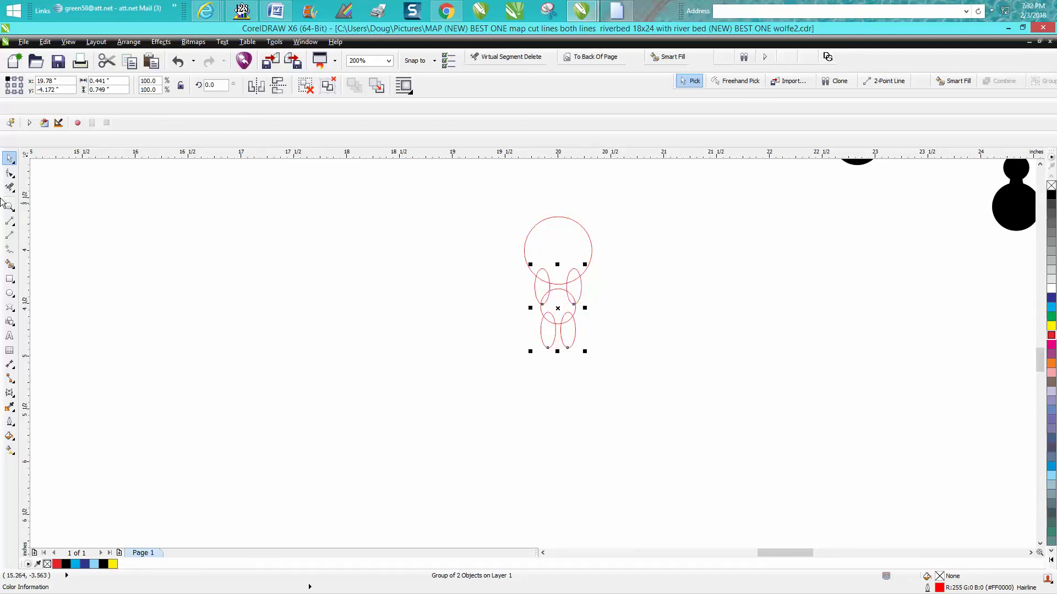
left_click(8, 206)
left_click_drag(515, 207, 653, 368)
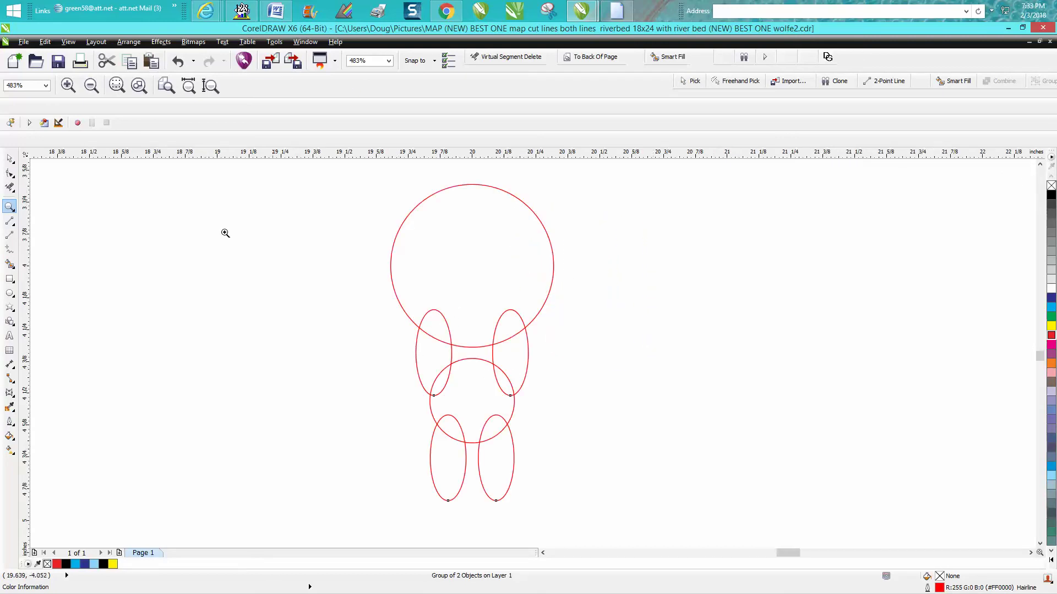
Step: Unlock all objects via Arrange > Unlock All Objects
left_click(10, 159)
left_click(421, 202)
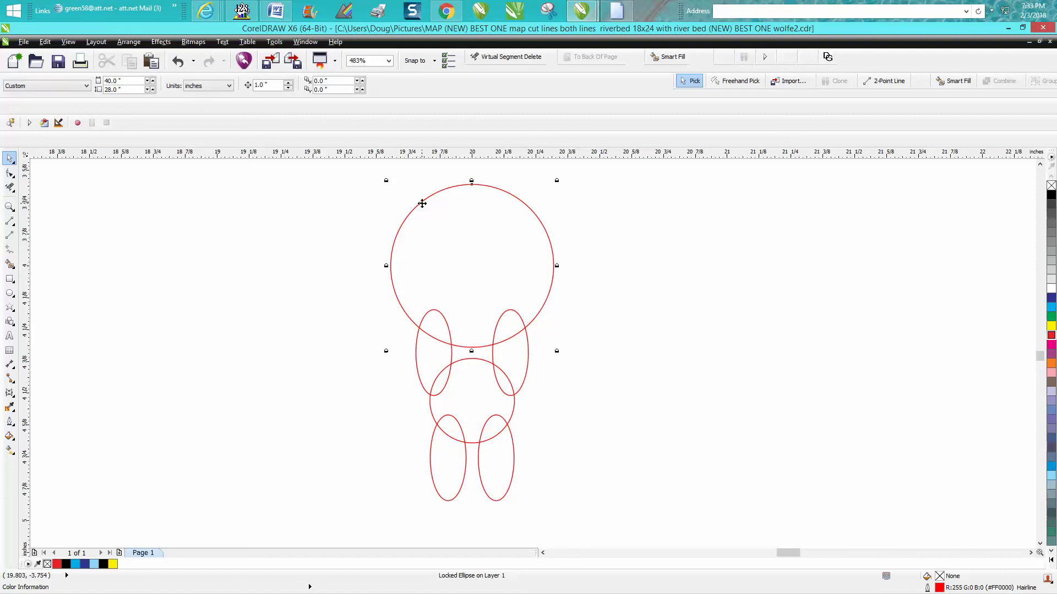
left_click(141, 43)
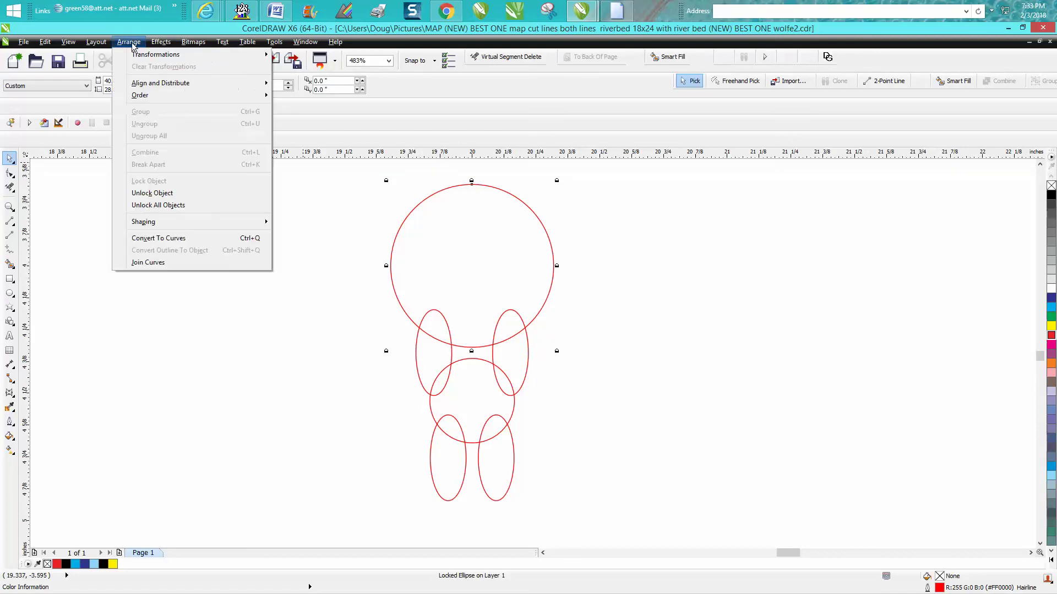
left_click(148, 204)
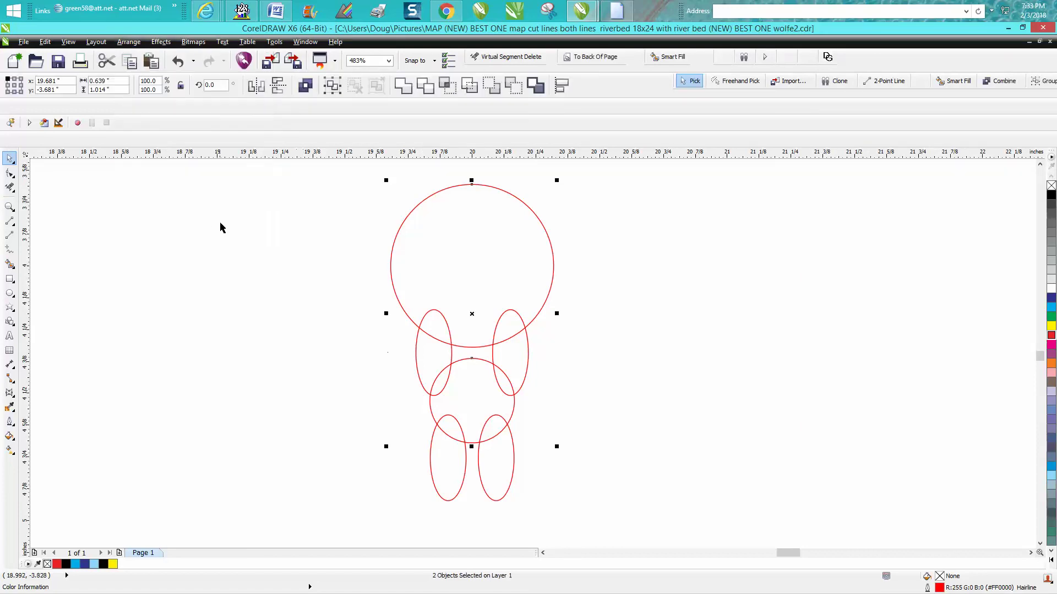
Step: Trim the eight overlapping inner arcs of the circles and ellipses with Virtual Segment Delete
left_click(10, 187)
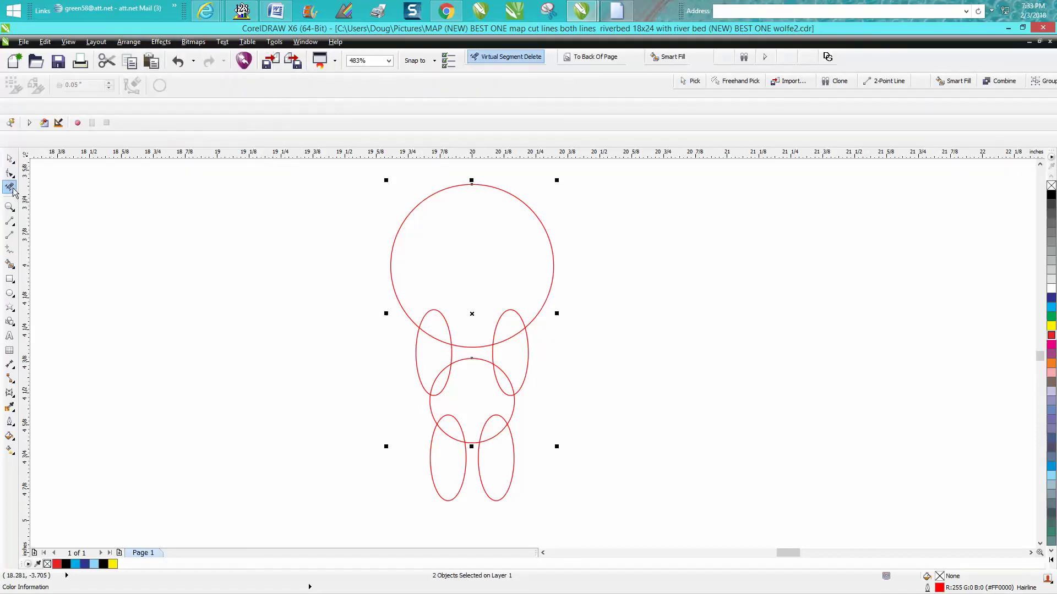
left_click(448, 318)
left_click(469, 347)
left_click(498, 329)
left_click(485, 360)
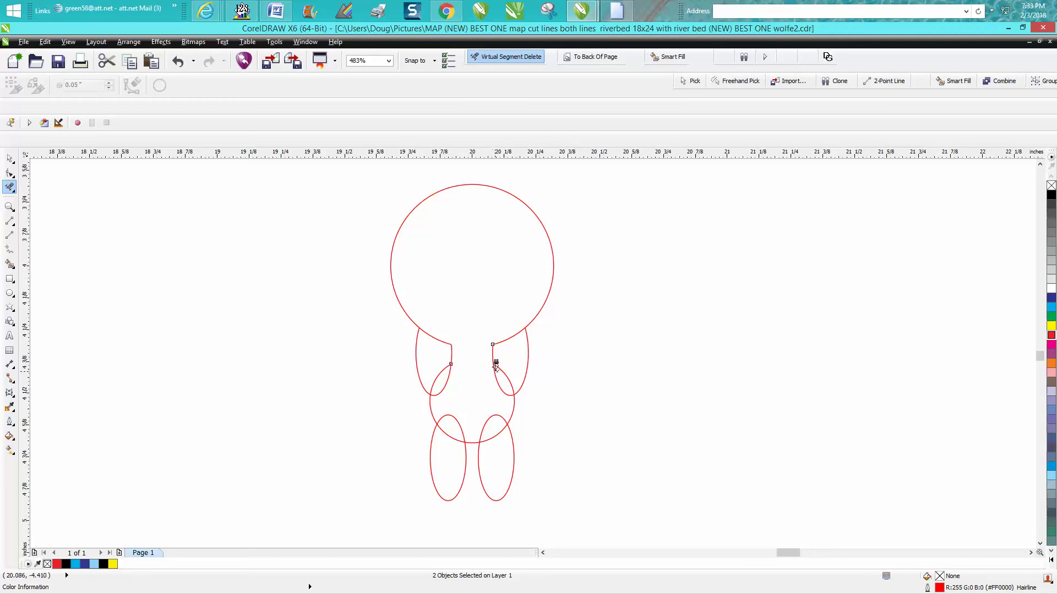
left_click(496, 370)
left_click(445, 378)
left_click(455, 417)
left_click(502, 420)
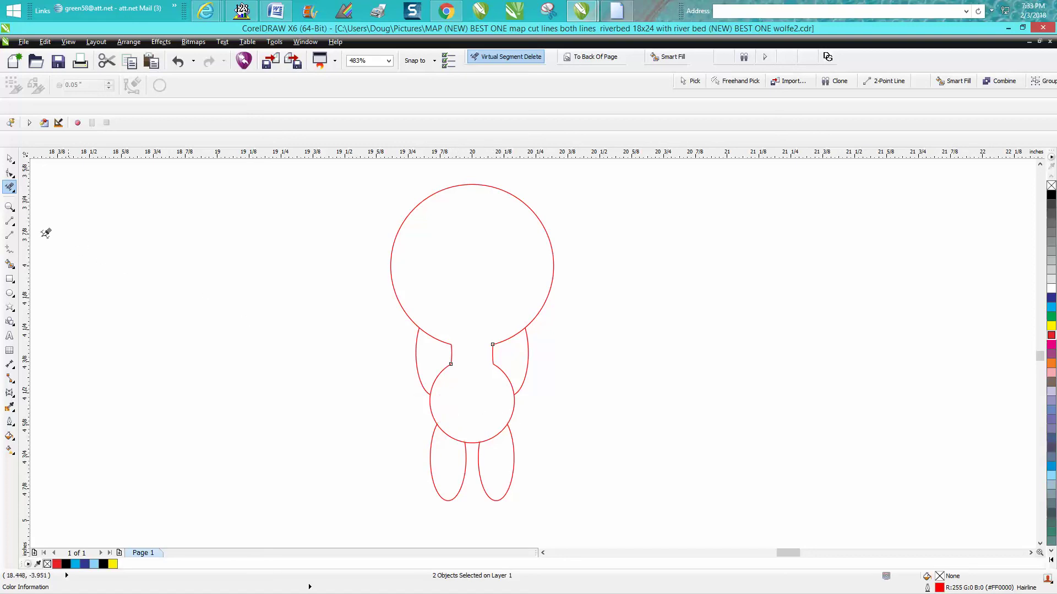
Step: Close the base with a 2-point line and delete the small circle's stray bottom arc
left_click(9, 235)
key("F5")
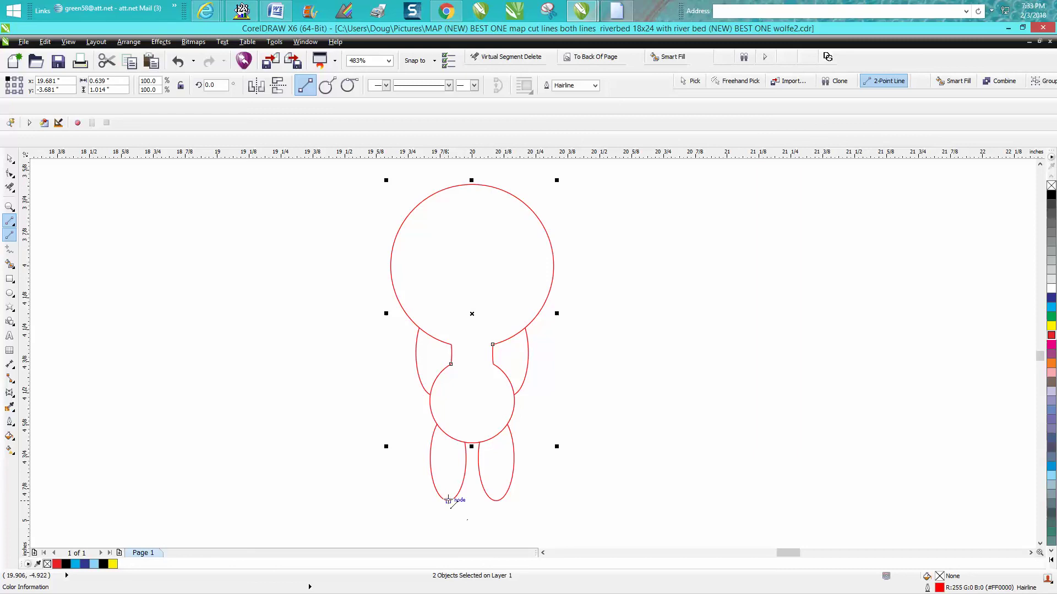
left_click_drag(465, 501, 499, 501)
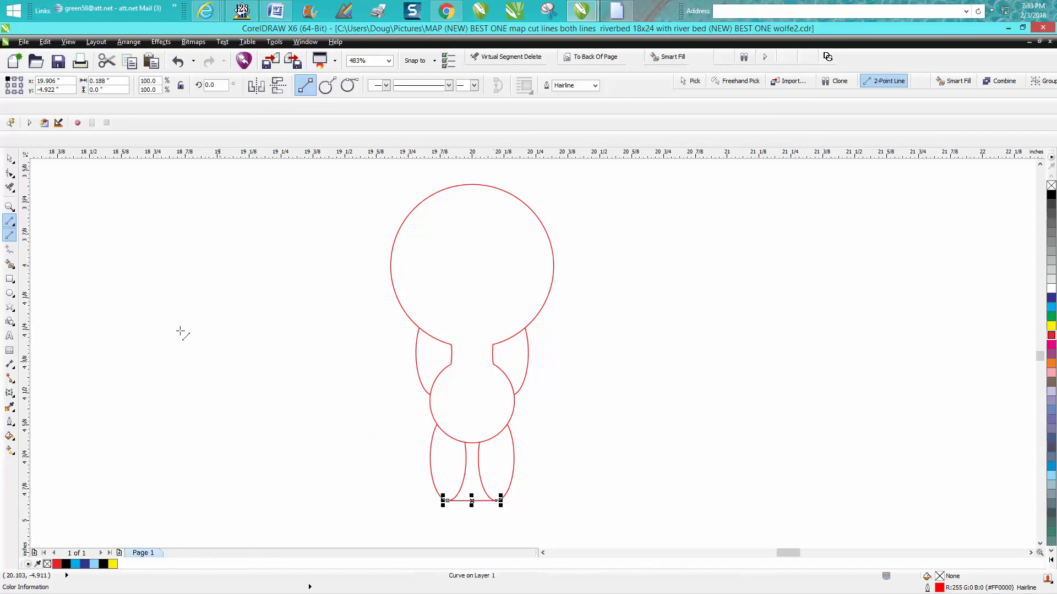
left_click(10, 187)
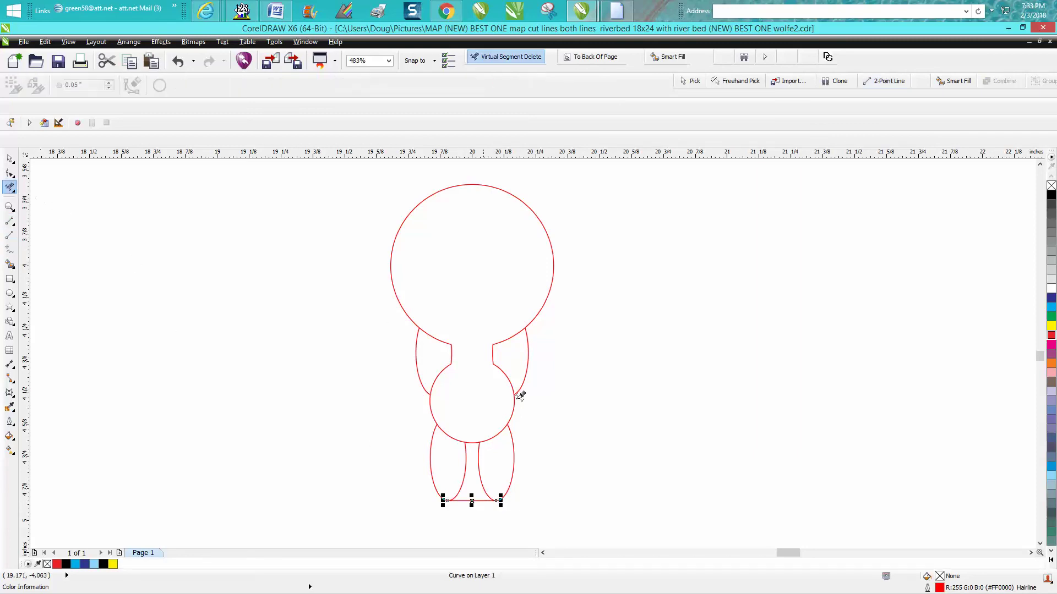
left_click(472, 440)
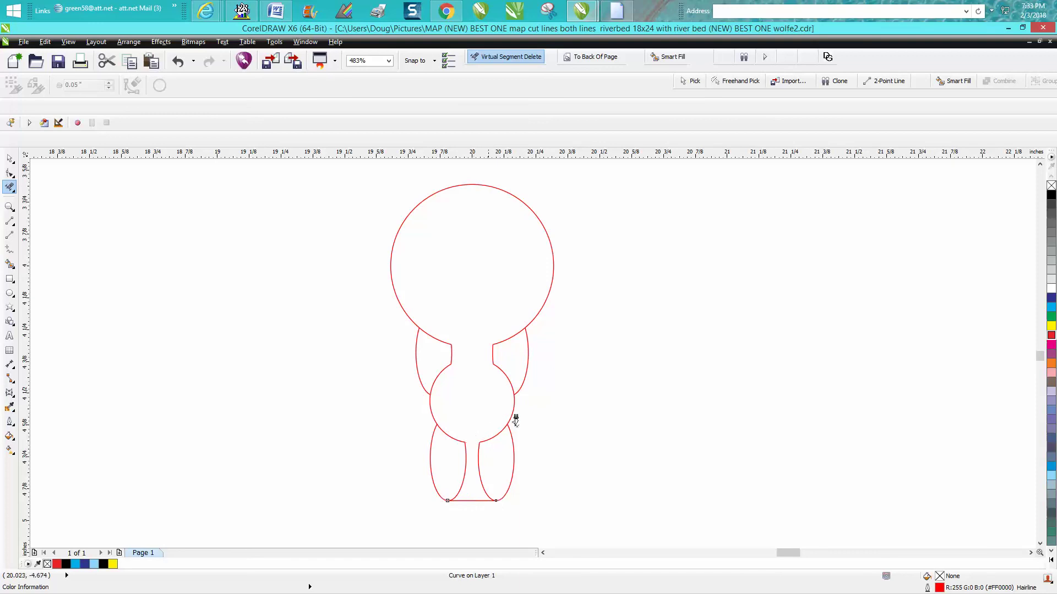
Step: Smart Fill the spoke outline solid black and move the filled shape to the right
left_click(9, 158)
left_click(9, 264)
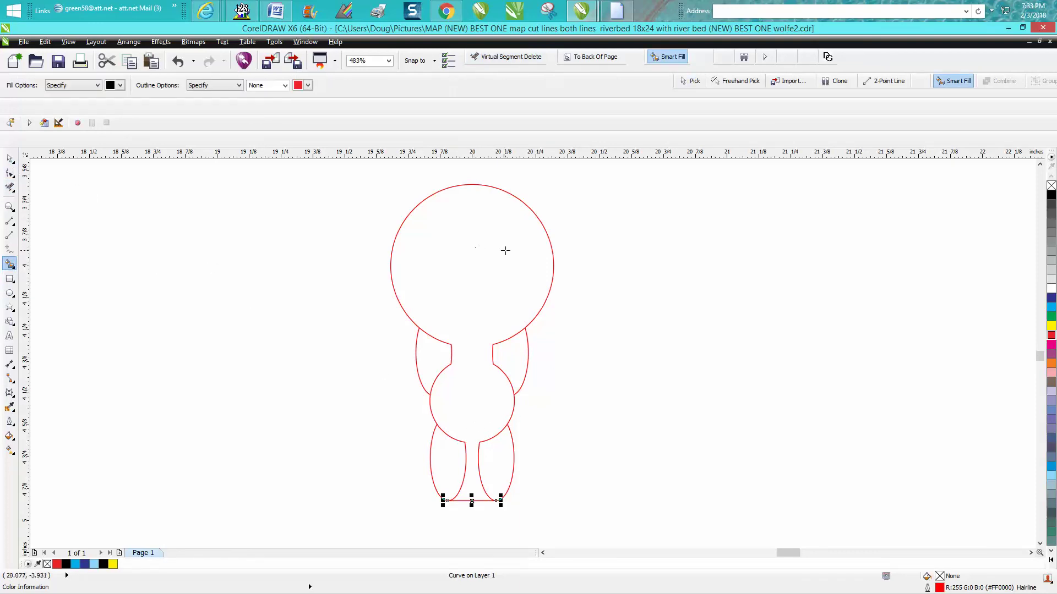
left_click(501, 253)
left_click(9, 159)
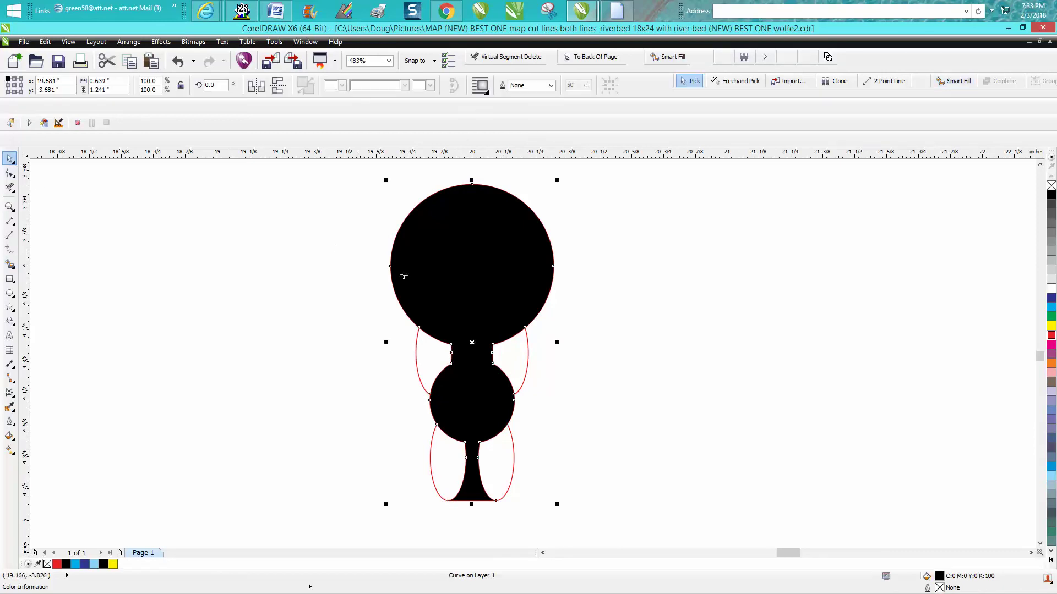
left_click_drag(469, 296, 701, 296)
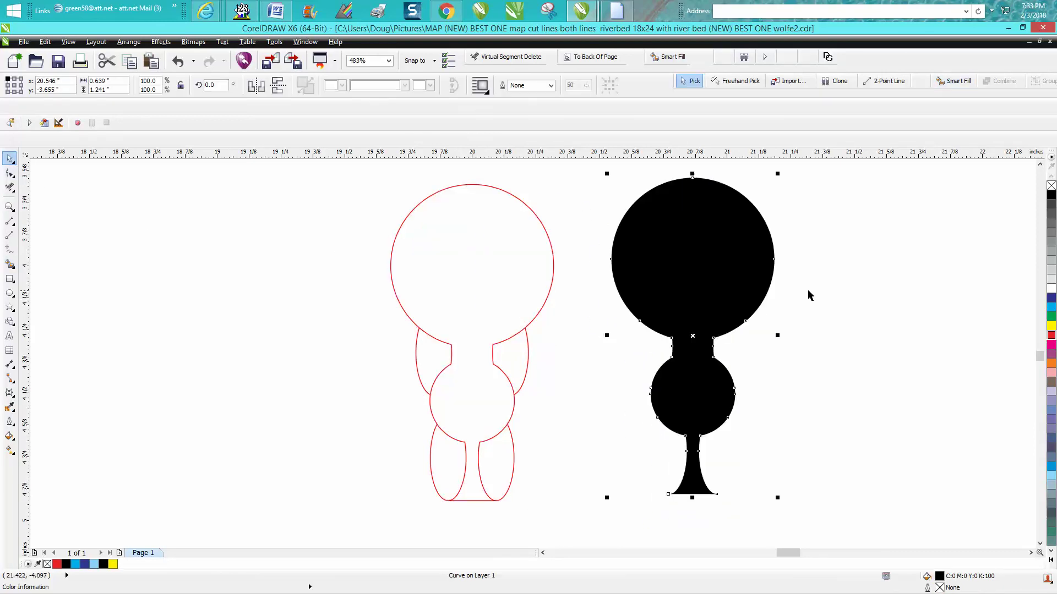
left_click(790, 350)
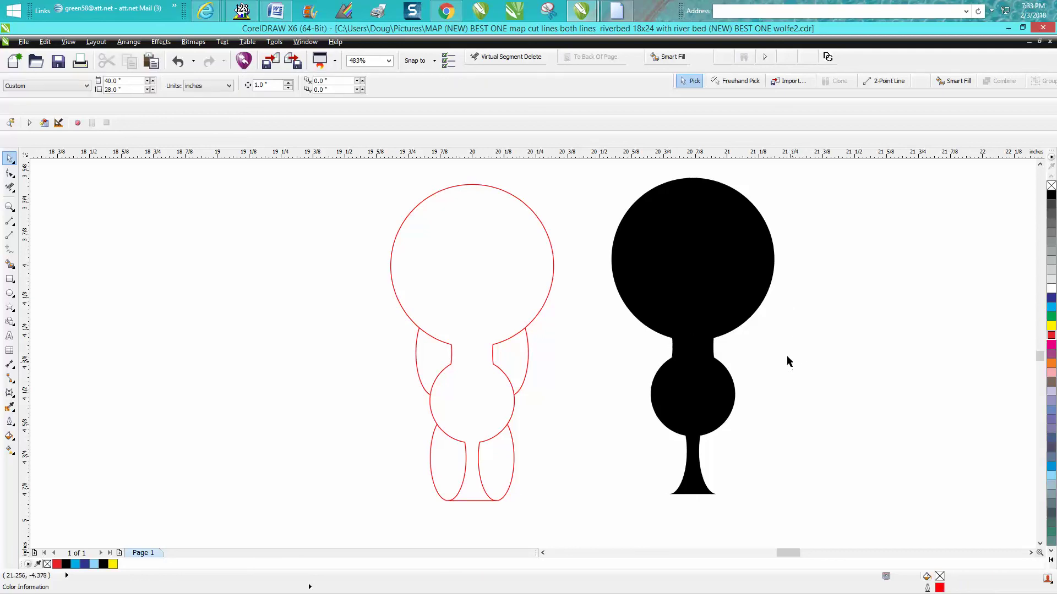